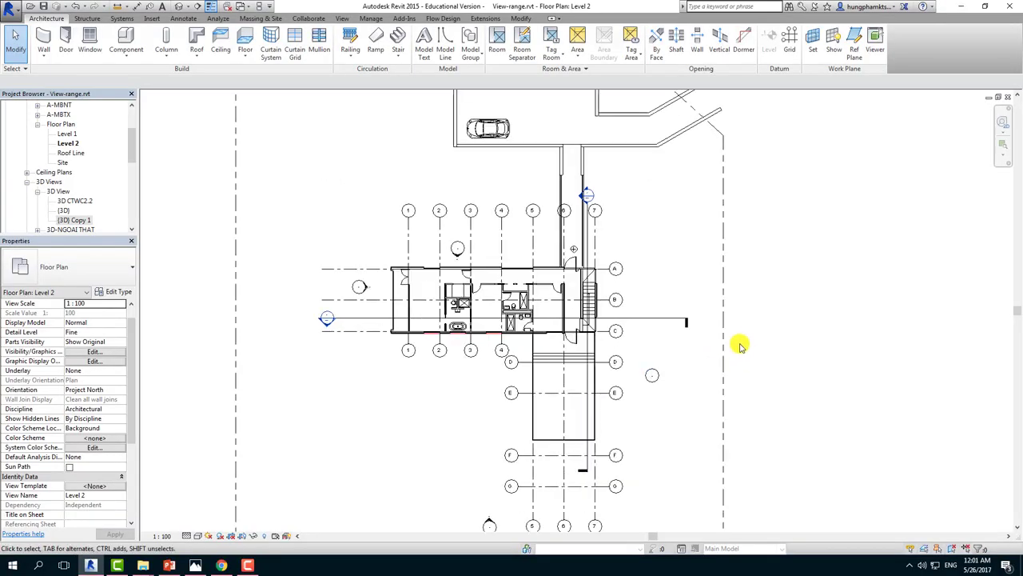
Zoom in on the Level 2 floor plan of View-range.rvt.
scroll(739, 347, "up", 2)
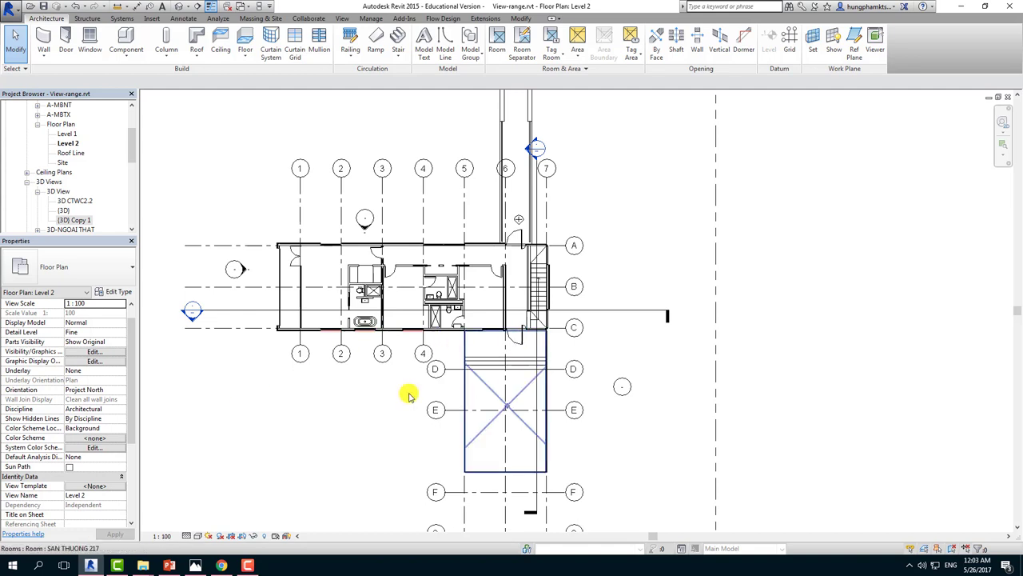
Open Level 2's View Range settings from Extents and the JFBlog_7thJune12_2.jpg reference diagram.
middle_click_drag(407, 392, 431, 402)
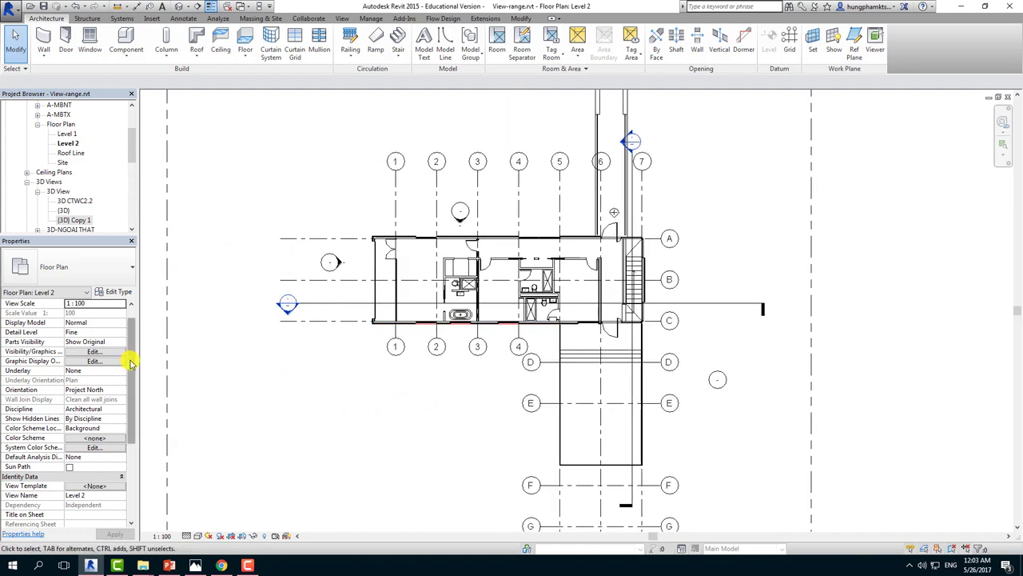
left_click_drag(131, 352, 132, 451)
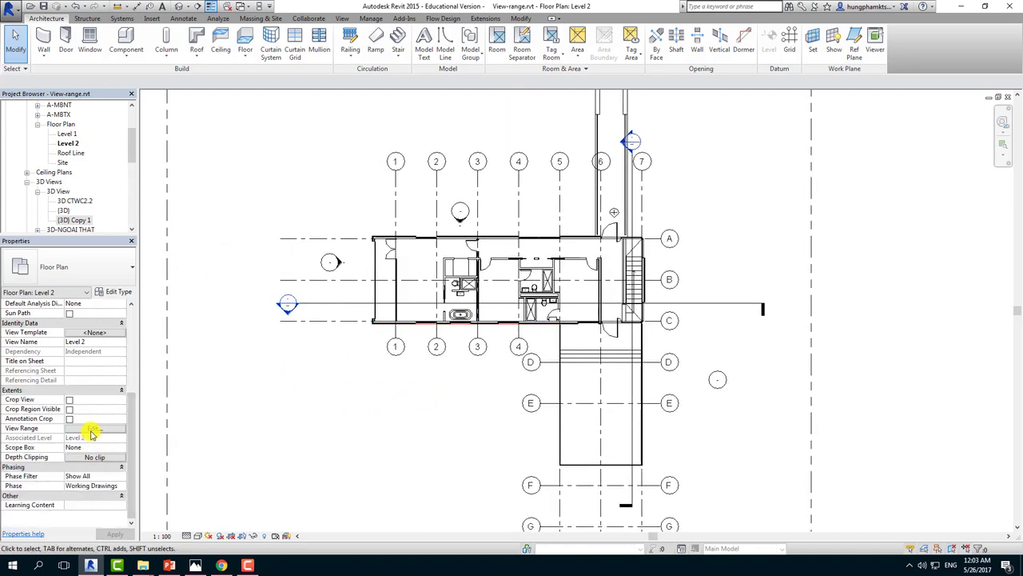
left_click(92, 429)
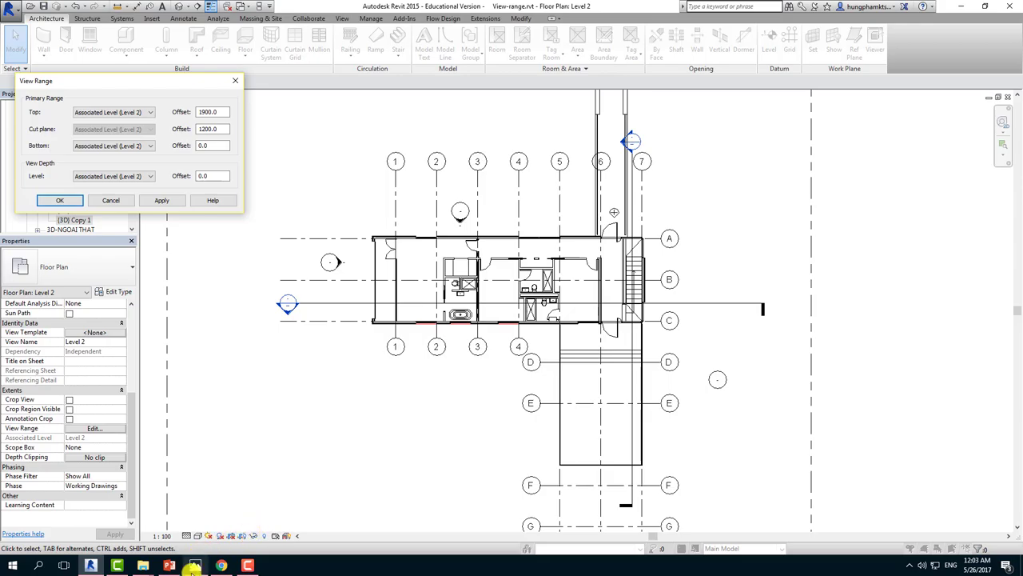
left_click(193, 567)
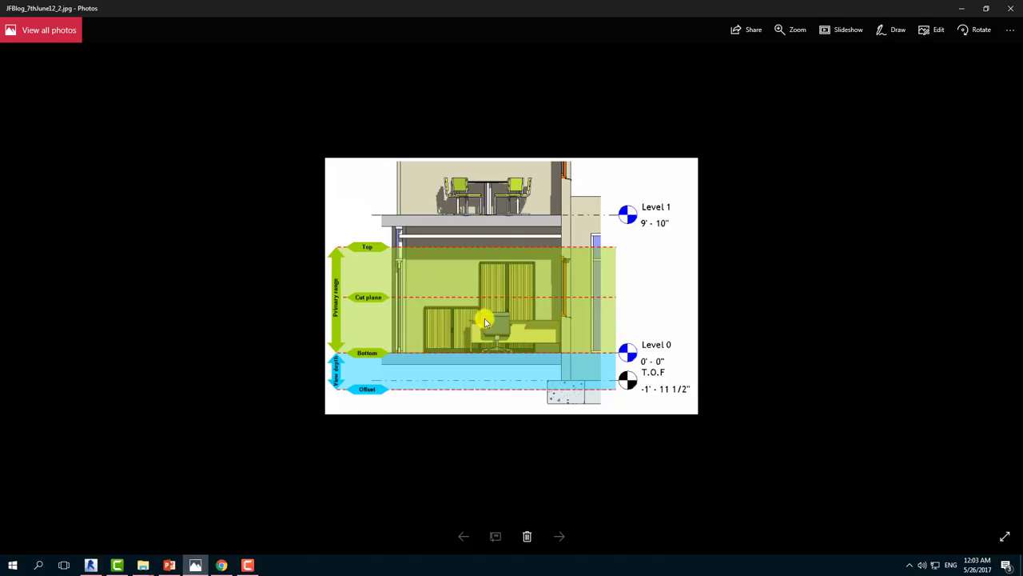
Zoom into the diagram's Top, Cut plane, Bottom and View Depth labels.
scroll(486, 316, "up", 1)
scroll(315, 320, "up", 1)
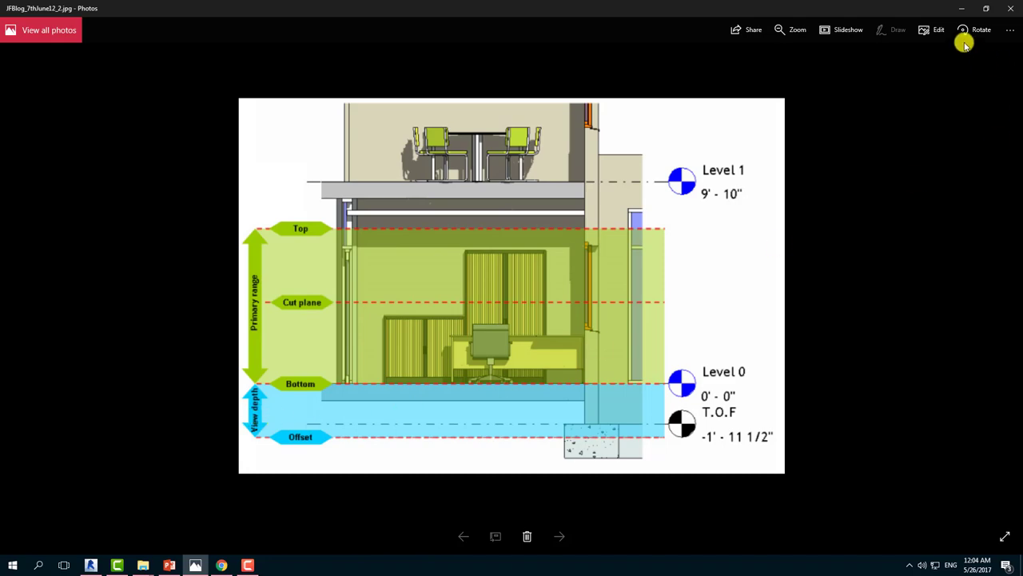
Put the diagram away, cancel the View Range dialog, and switch to 3D View {3D}.
left_click(961, 9)
left_click(364, 352)
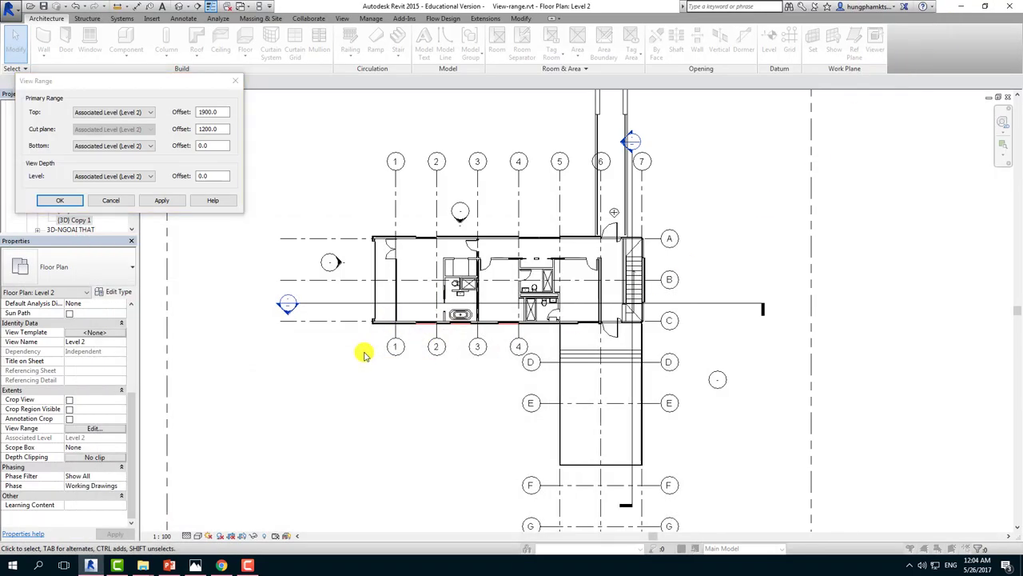
left_click(237, 82)
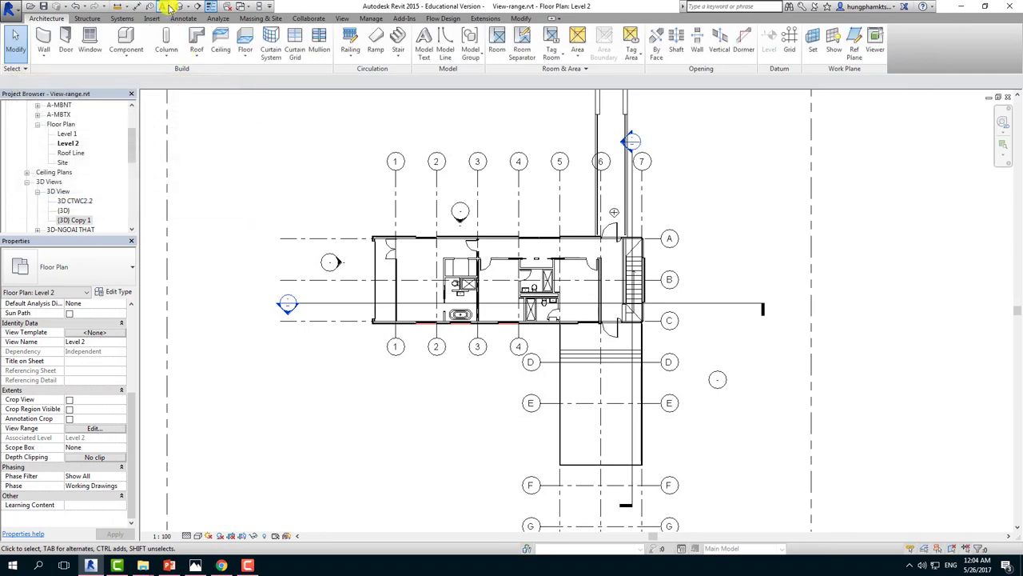
left_click(239, 7)
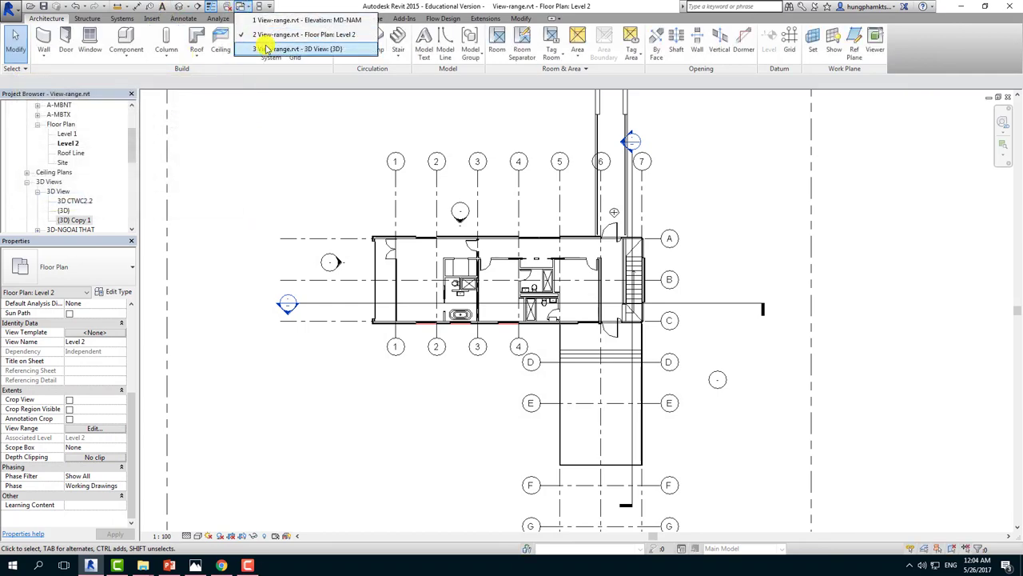
left_click(270, 50)
Select the TOP, CUT and VIEW DEPTH view-range lines on the house in 3D.
middle_click_drag(566, 354, 508, 293)
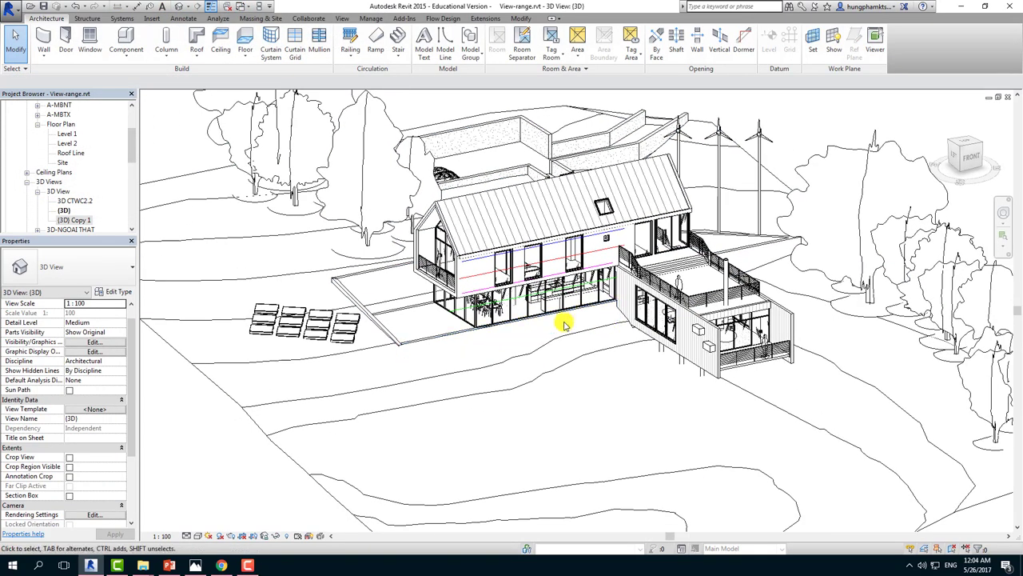
scroll(502, 258, "up", 3)
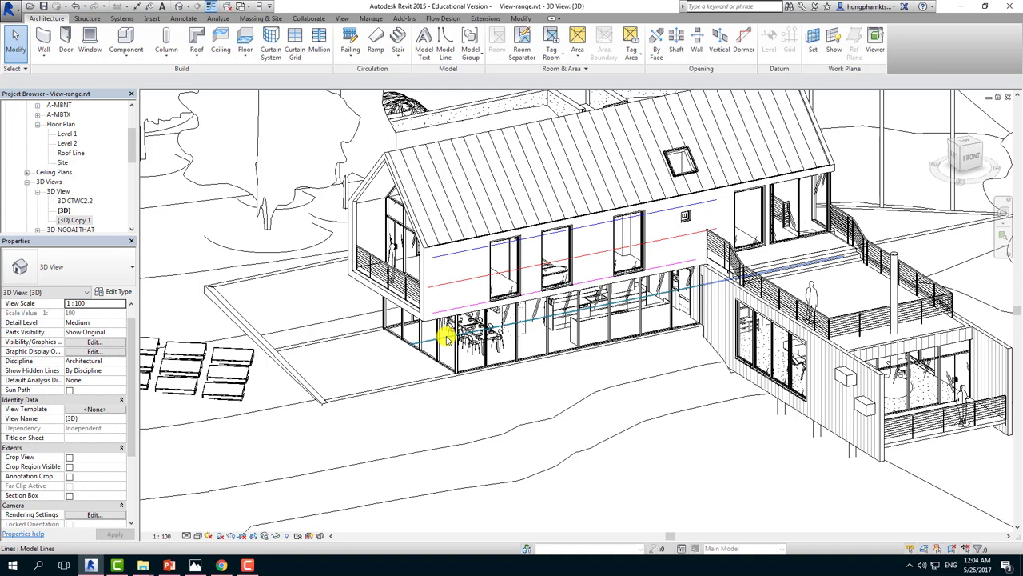
left_click(451, 252)
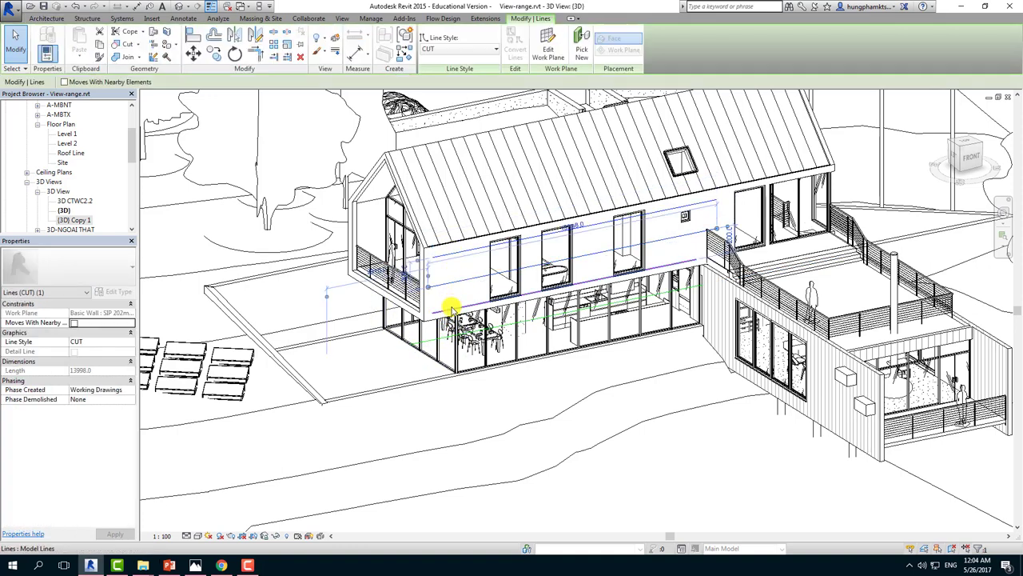
left_click(440, 326)
left_click(442, 336)
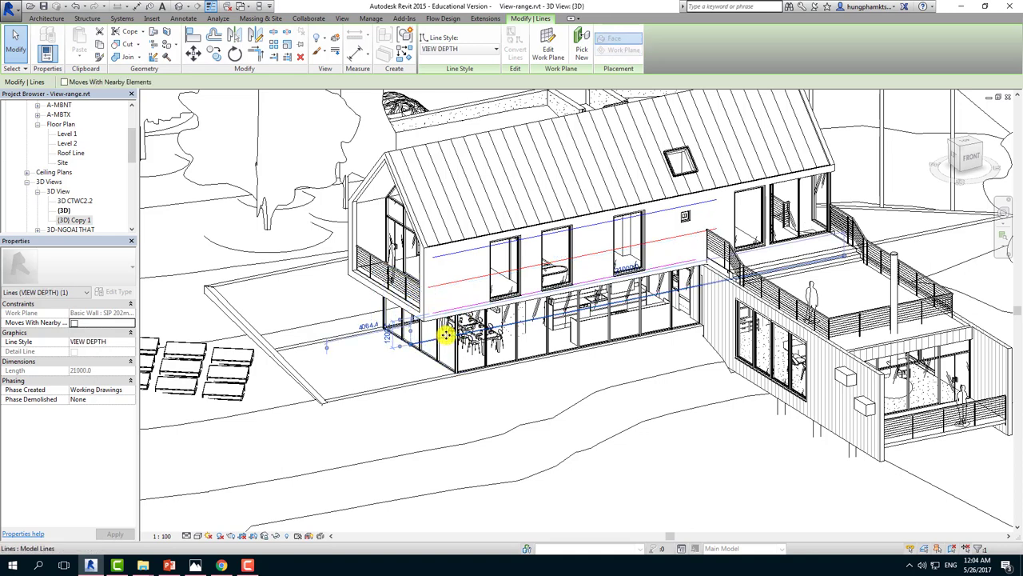
middle_click_drag(468, 274, 470, 274, "shift")
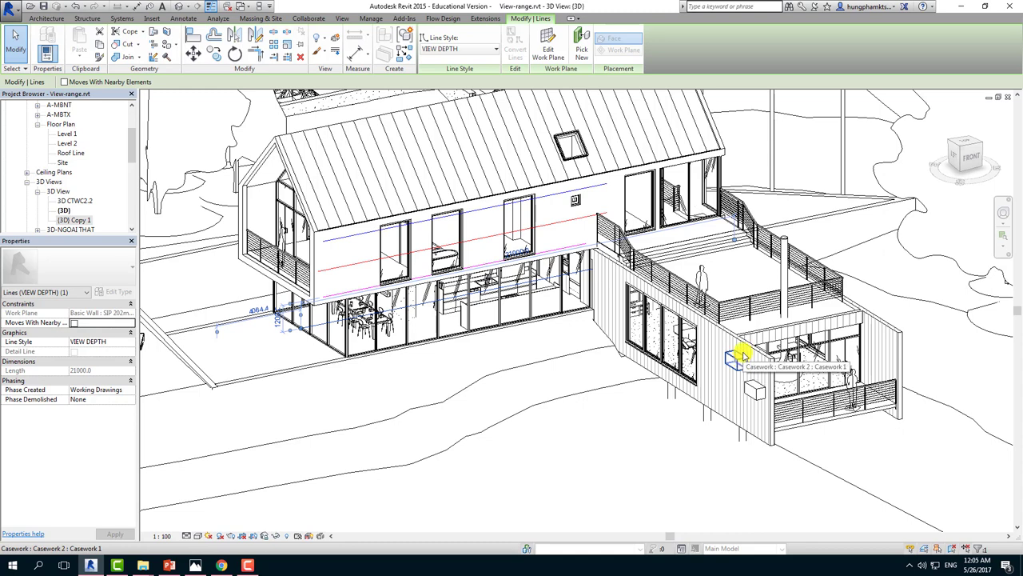
double_click(68, 143)
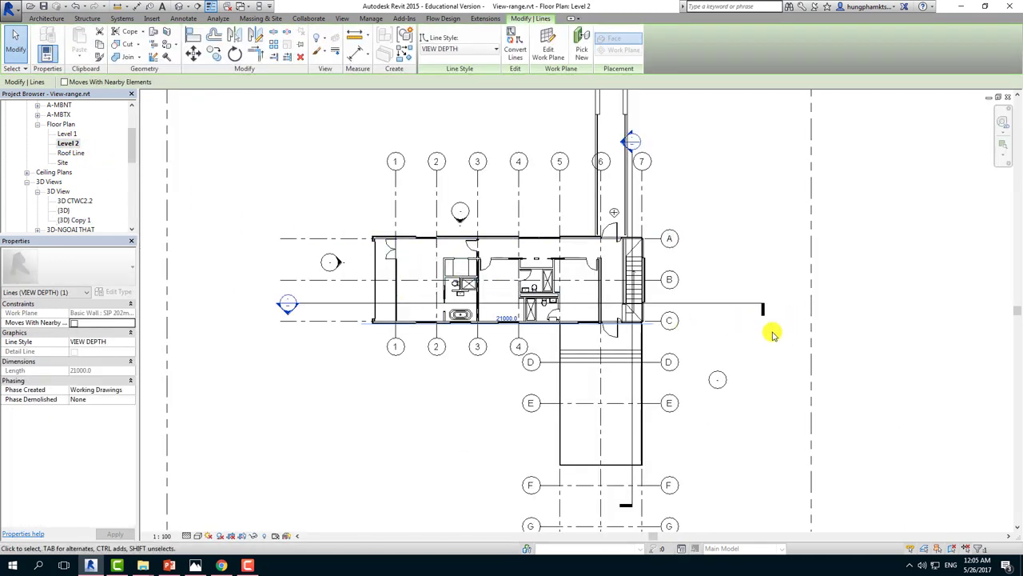
left_click(773, 335)
scroll(508, 322, "up", 2)
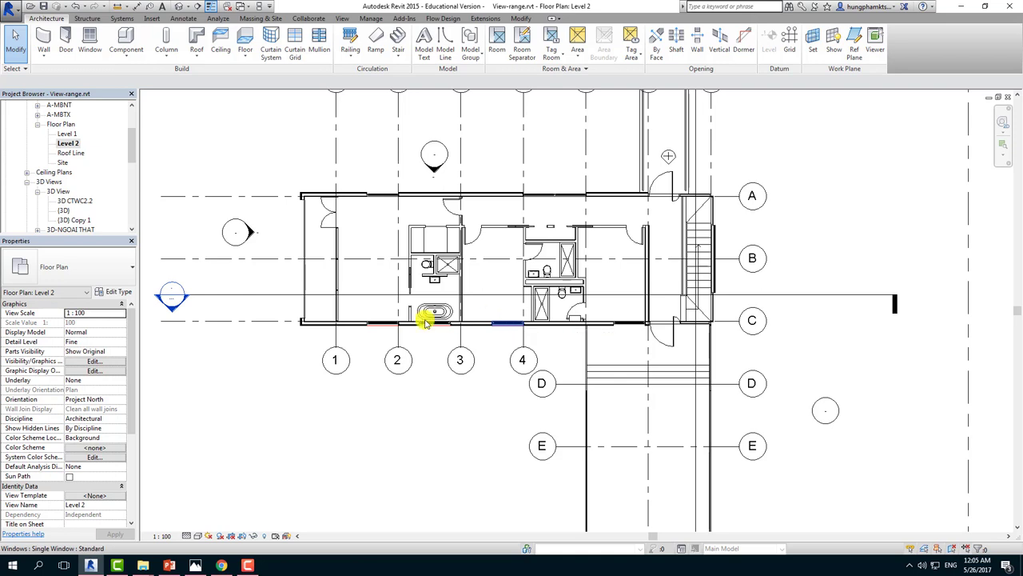
left_click_drag(133, 377, 131, 468)
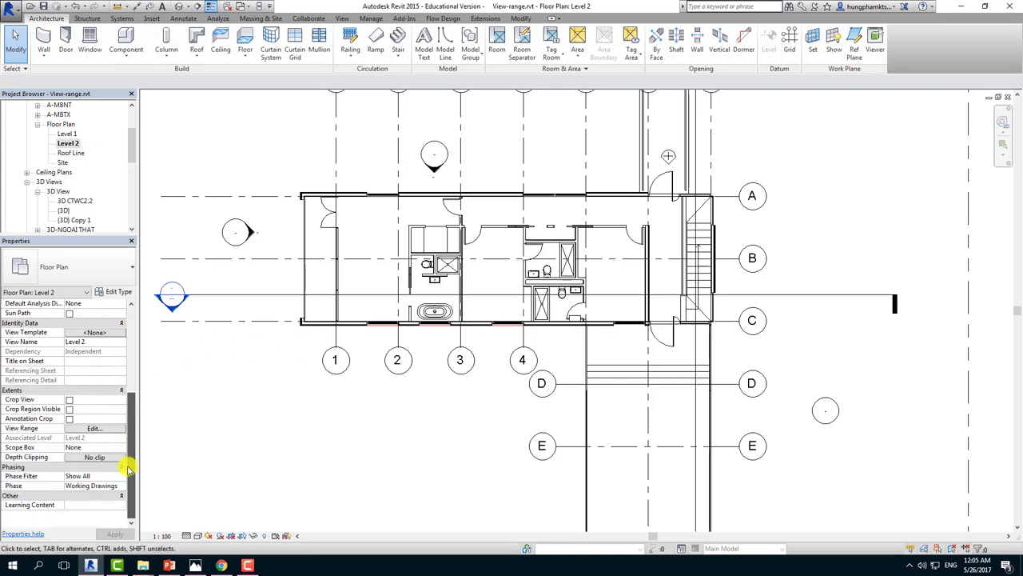
left_click(93, 429)
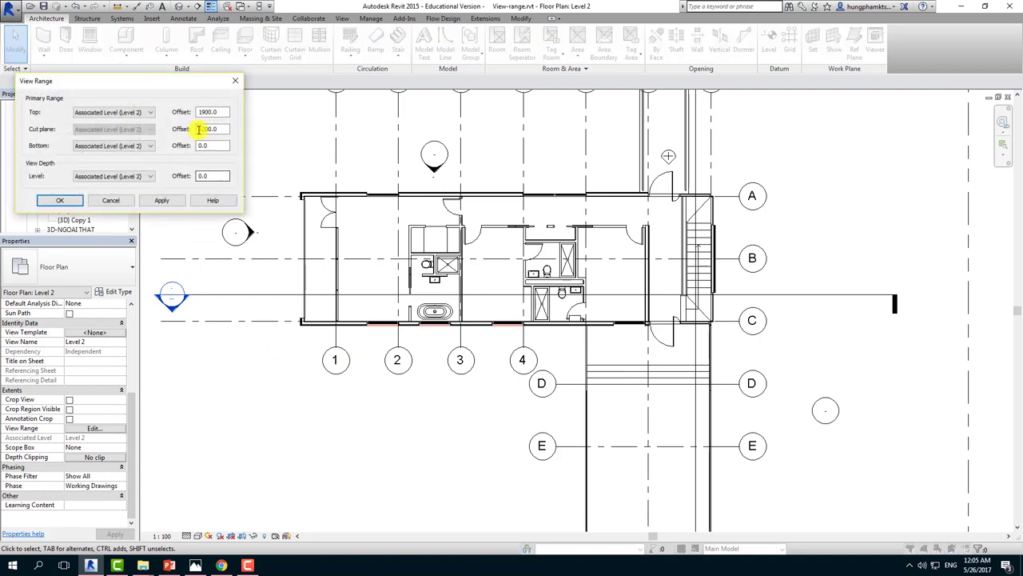
double_click(218, 129)
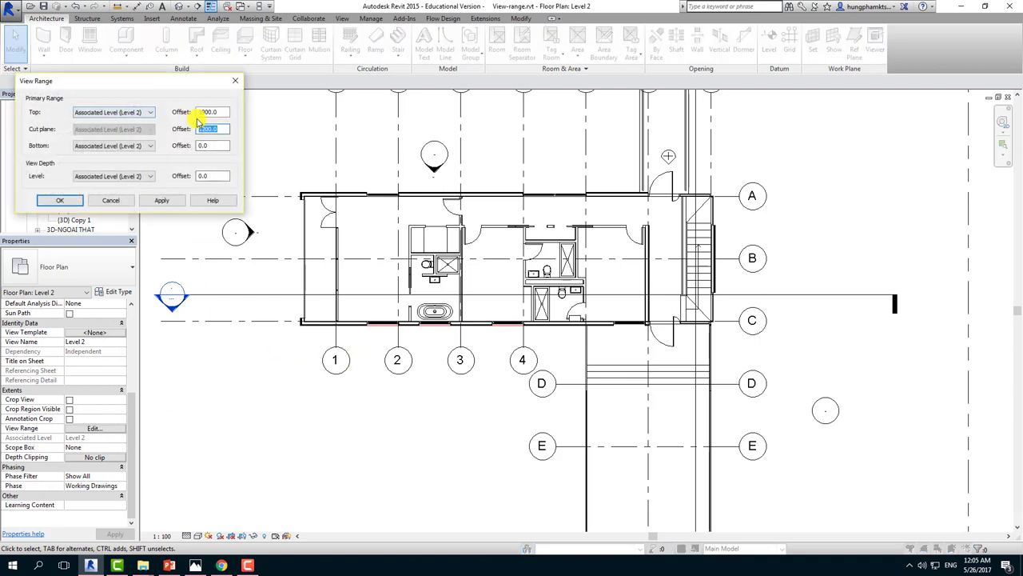
left_click(235, 81)
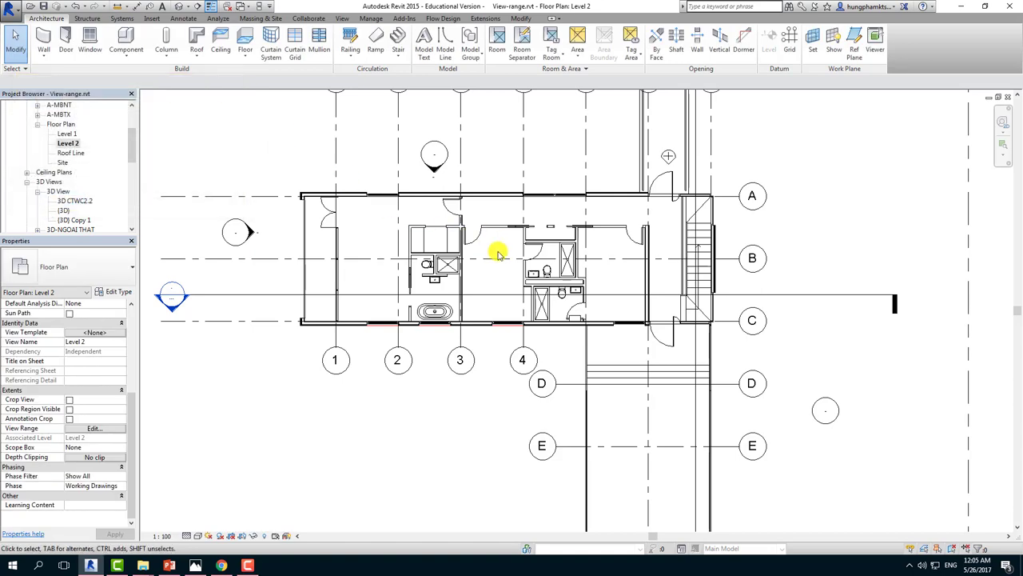
scroll(457, 293, "up", 2)
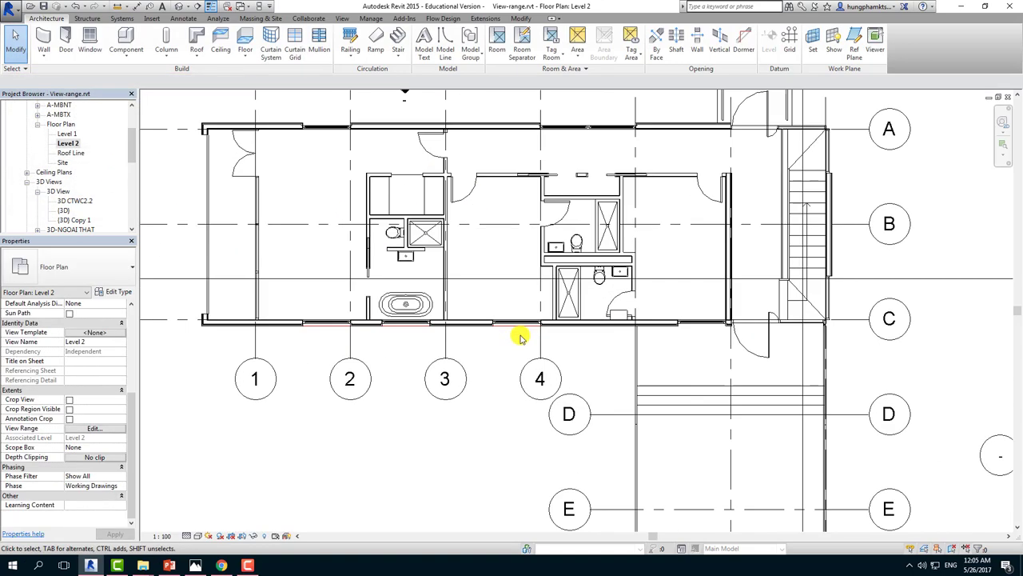
scroll(523, 336, "up", 3)
left_click(517, 325)
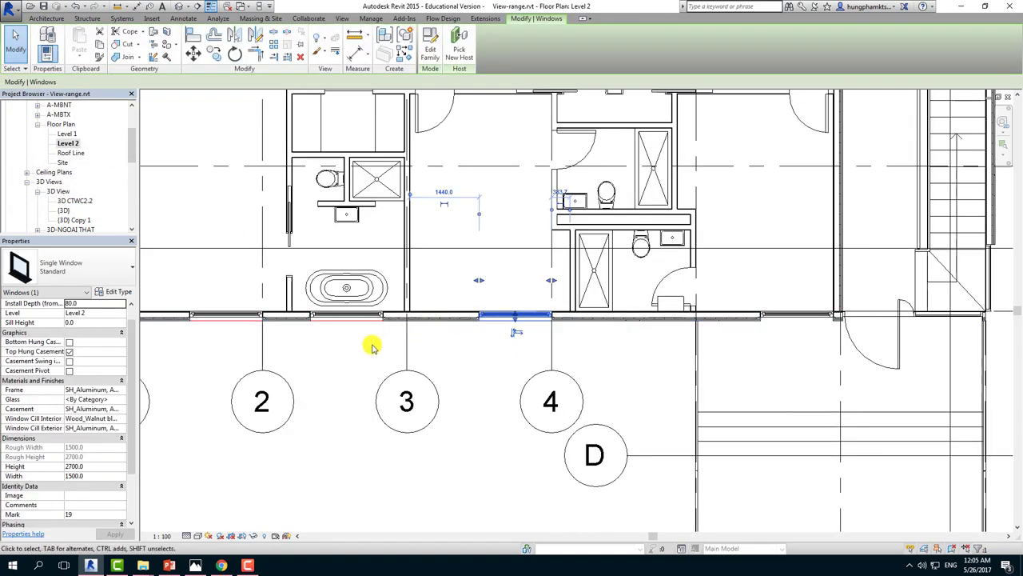
left_click(177, 6)
scroll(575, 201, "up", 2)
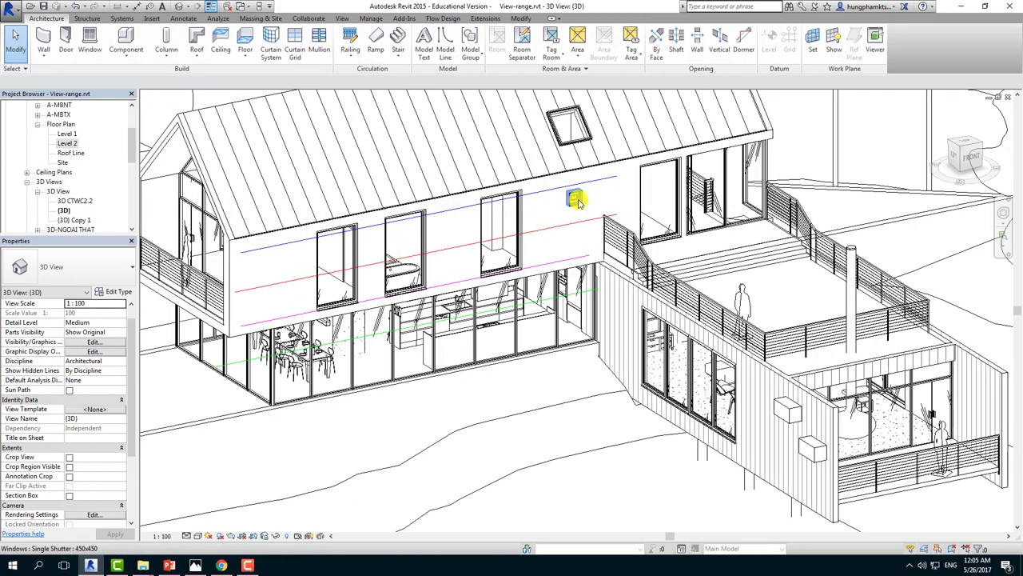
Read the small square window's 1800 sill height, then switch back to Floor Plan: Level 2.
left_click(576, 200)
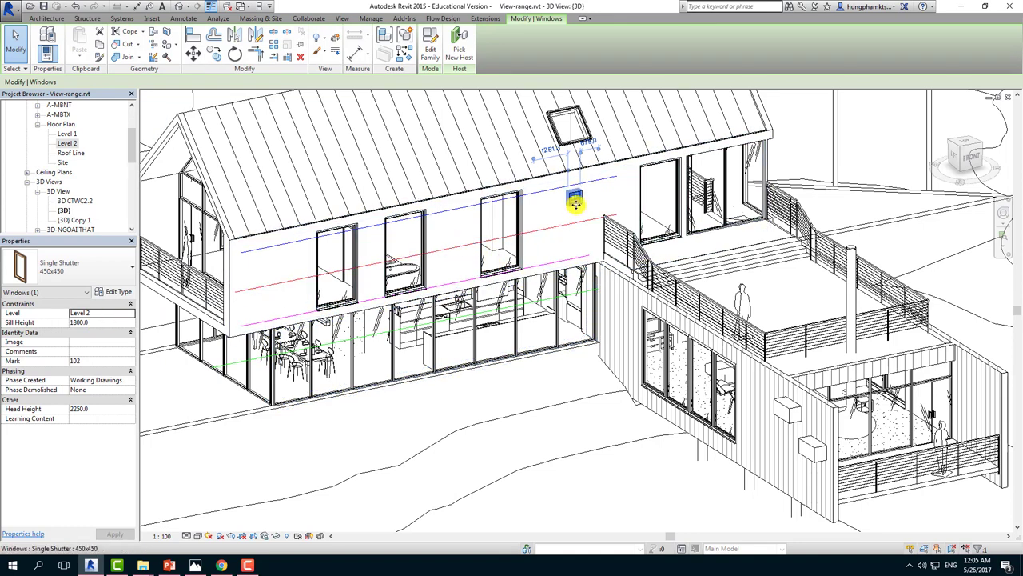
left_click(288, 434)
left_click(240, 7)
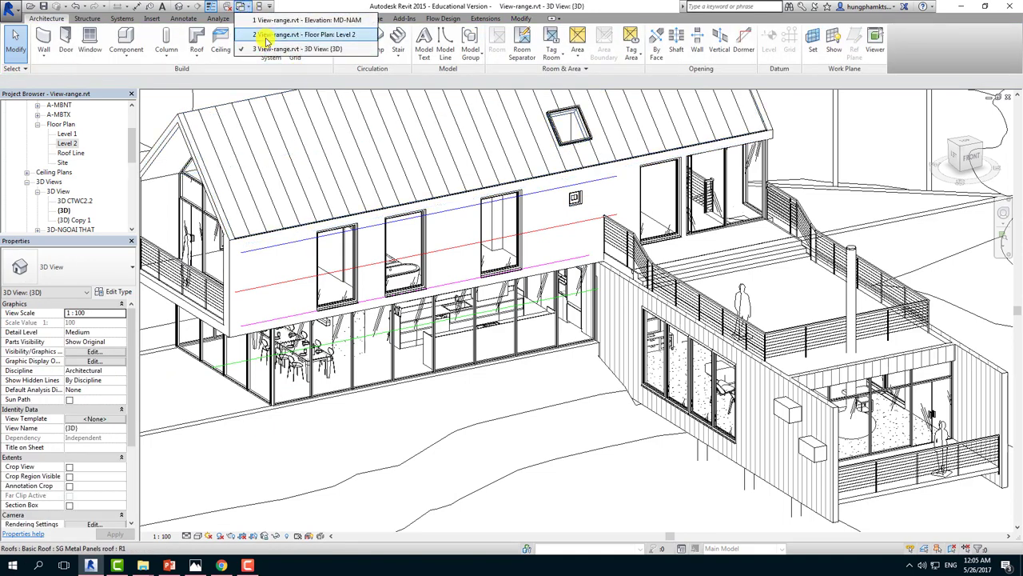
left_click(266, 36)
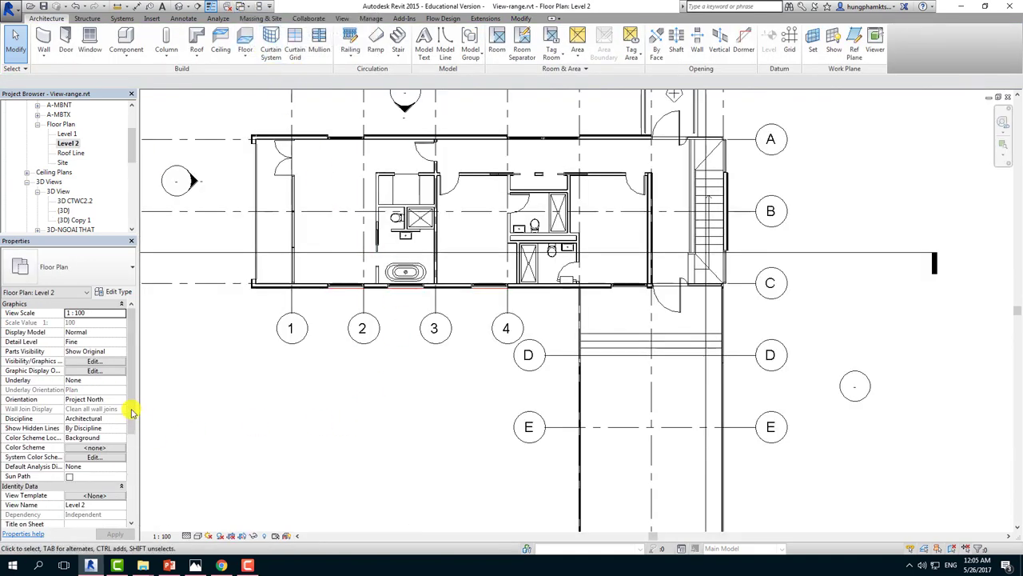
Set Level 2's cut plane offset to 1850, confirm, and zoom to see the 450x450 window cut.
left_click_drag(133, 411, 130, 492)
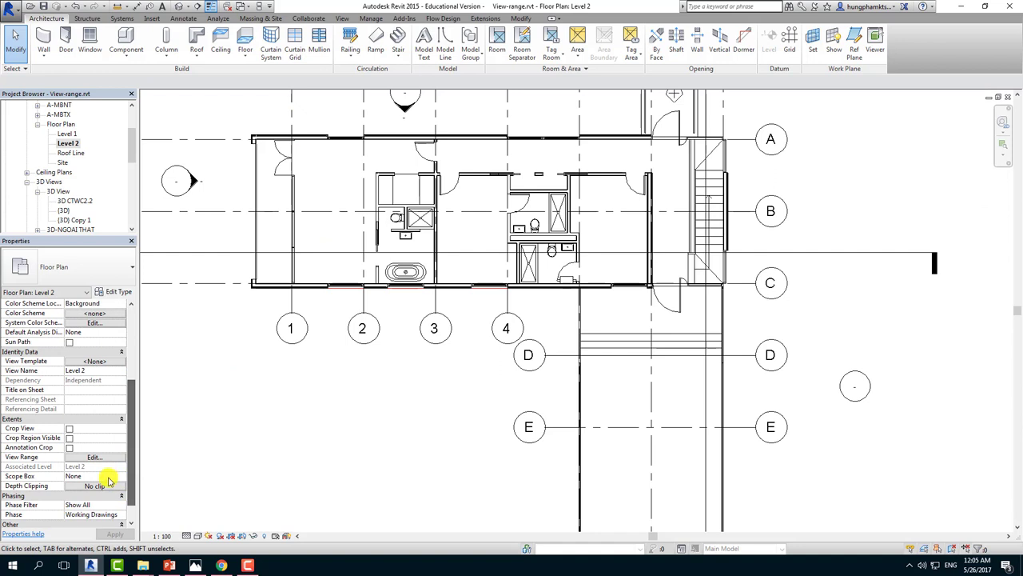
left_click(92, 460)
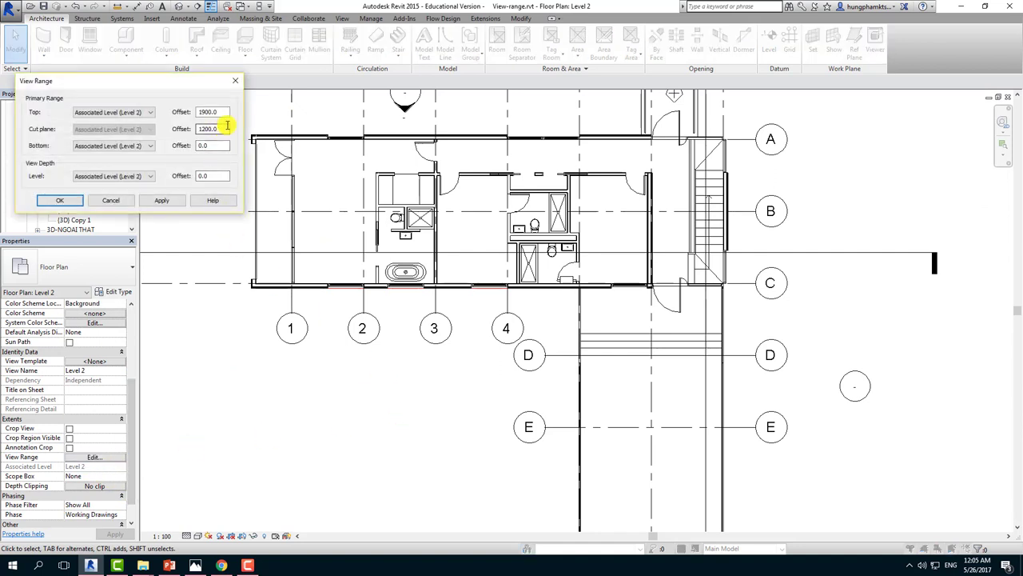
left_click_drag(227, 126, 129, 138)
type("1")
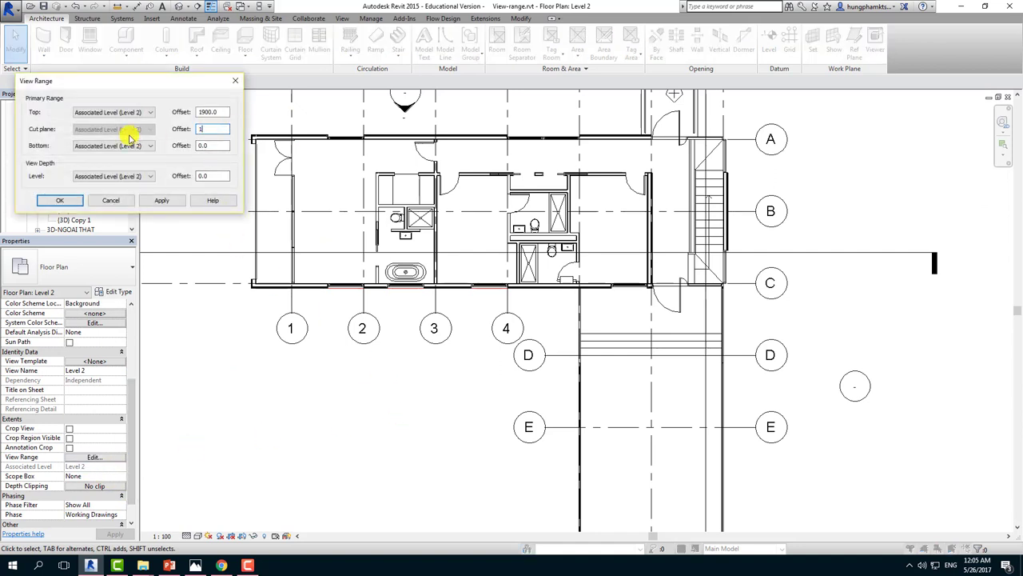
type("850")
left_click(164, 200)
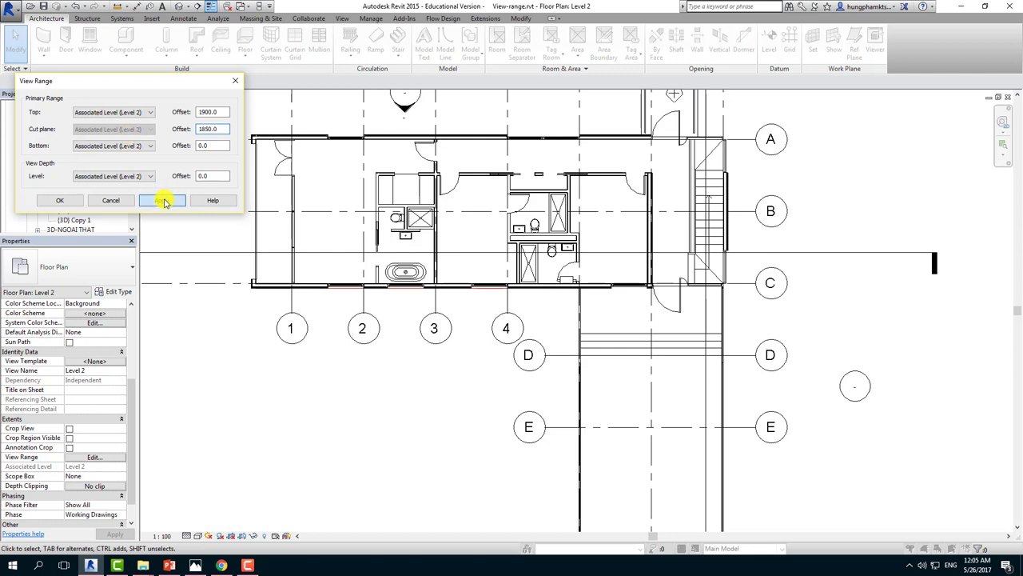
left_click(59, 200)
scroll(534, 310, "up", 2)
scroll(533, 314, "up", 5)
scroll(534, 313, "up", 2)
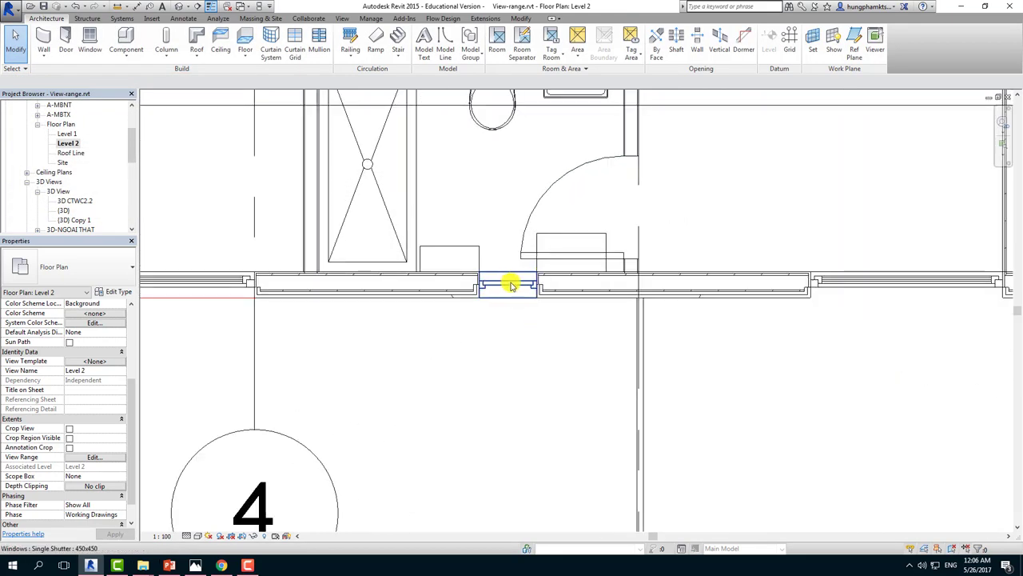
scroll(519, 280, "down", 2)
scroll(518, 277, "down", 2)
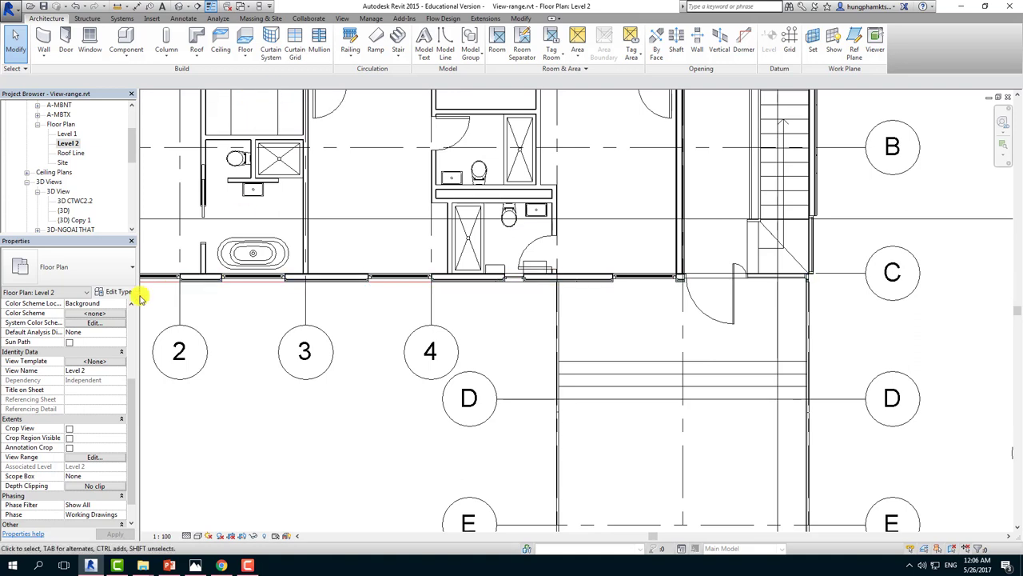
scroll(132, 142, "down", 2)
Open the Level 1 floor plan and pan toward gridlines D and E.
scroll(132, 141, "up", 3)
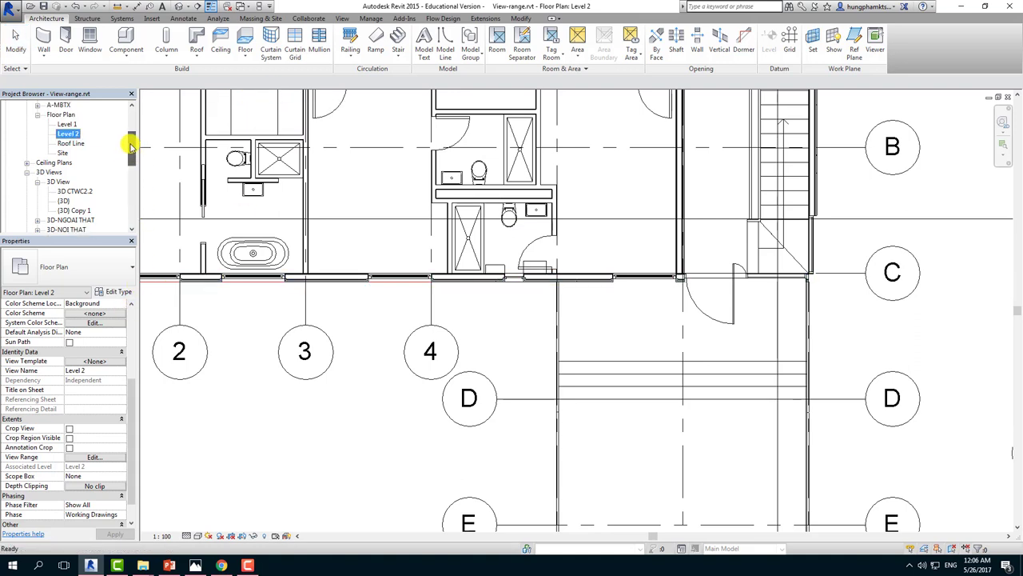
left_click(70, 151)
double_click(67, 143)
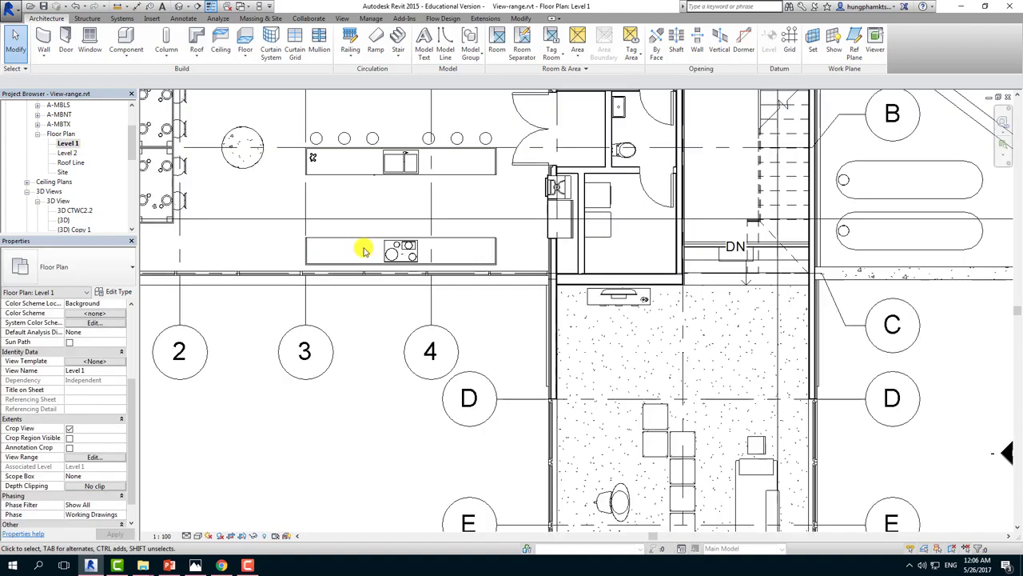
middle_click_drag(534, 371, 488, 242)
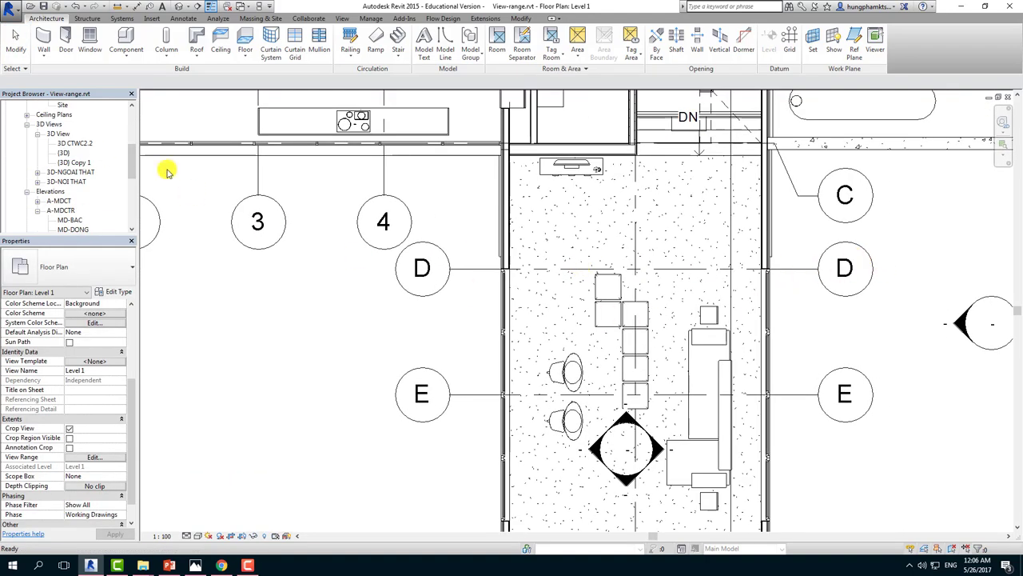
In the 3D view, dismiss the save reminder, orbit, and select the hanging fireplace.
left_click(179, 6)
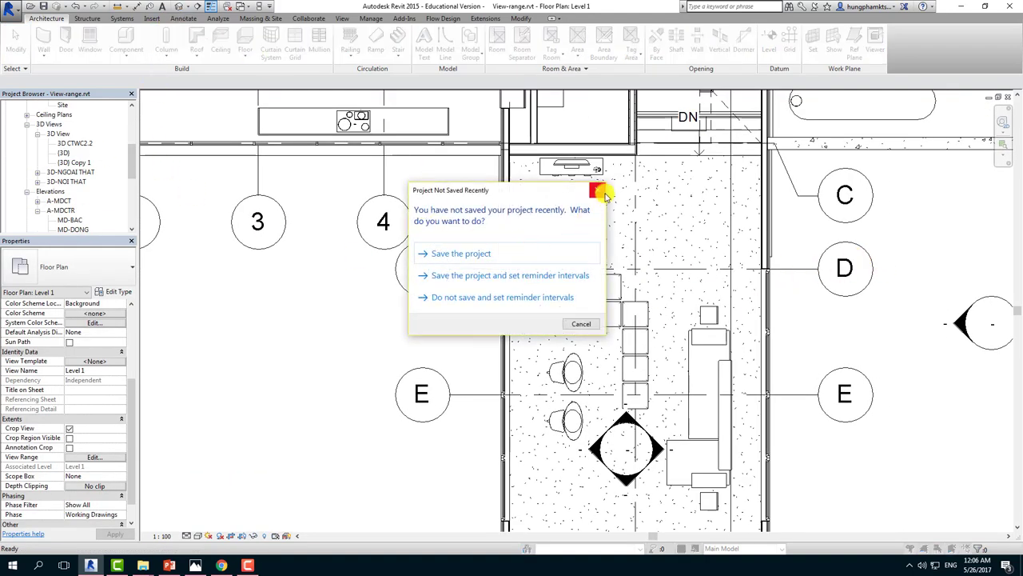
left_click(596, 191)
mouse_move(520, 290)
middle_mouse_down("shift")
mouse_move(649, 322)
mouse_move(589, 313)
mouse_move(662, 361)
middle_mouse_up("shift")
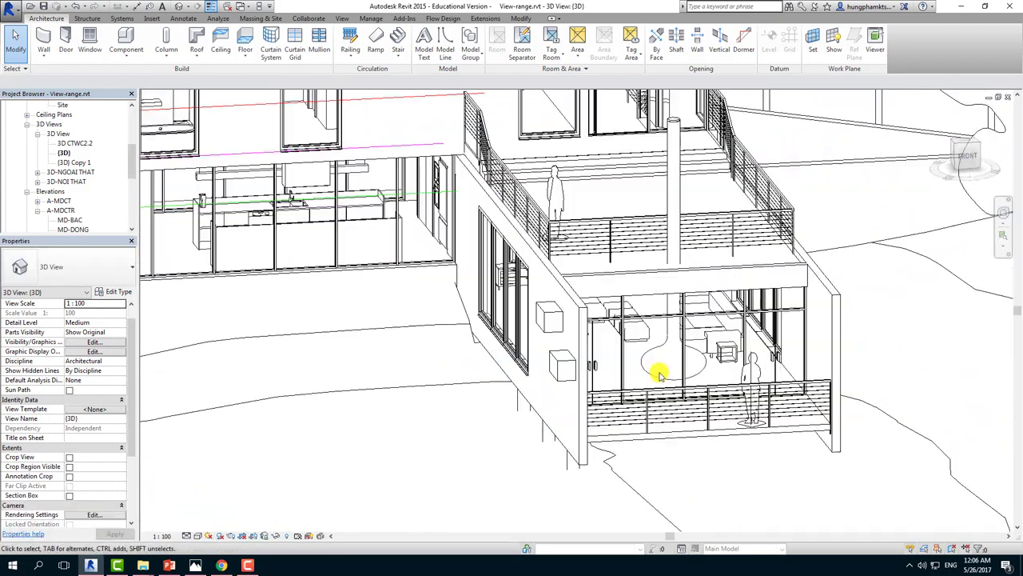
scroll(662, 360, "up", 2)
left_click(674, 332)
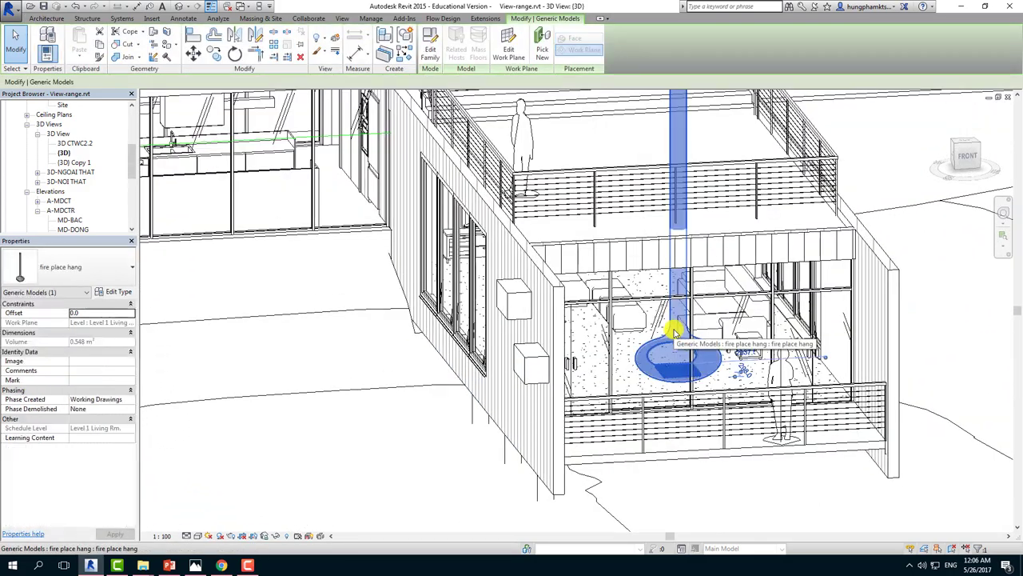
middle_click_drag(690, 331, 194, 285, "shift")
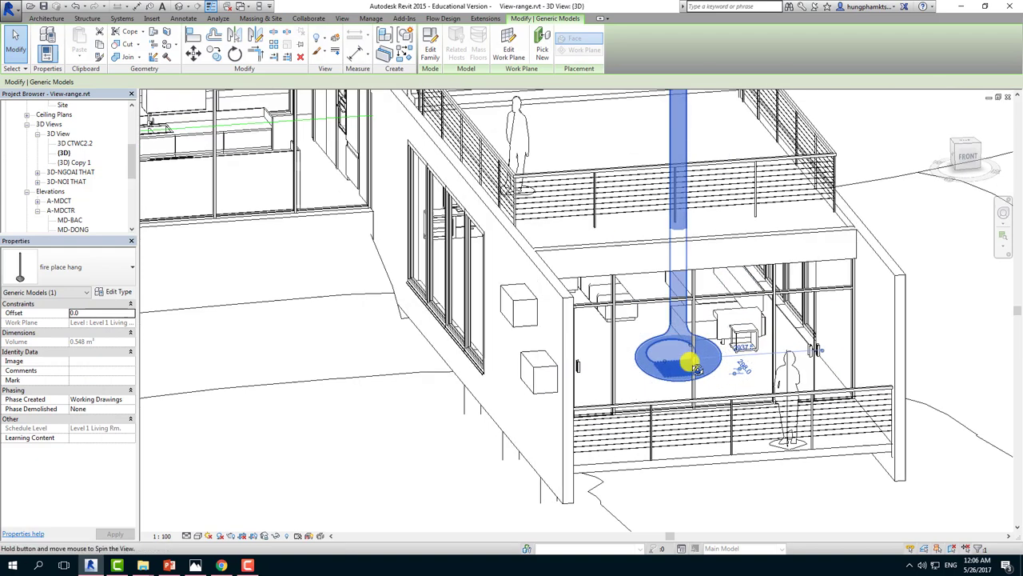
left_click(194, 286)
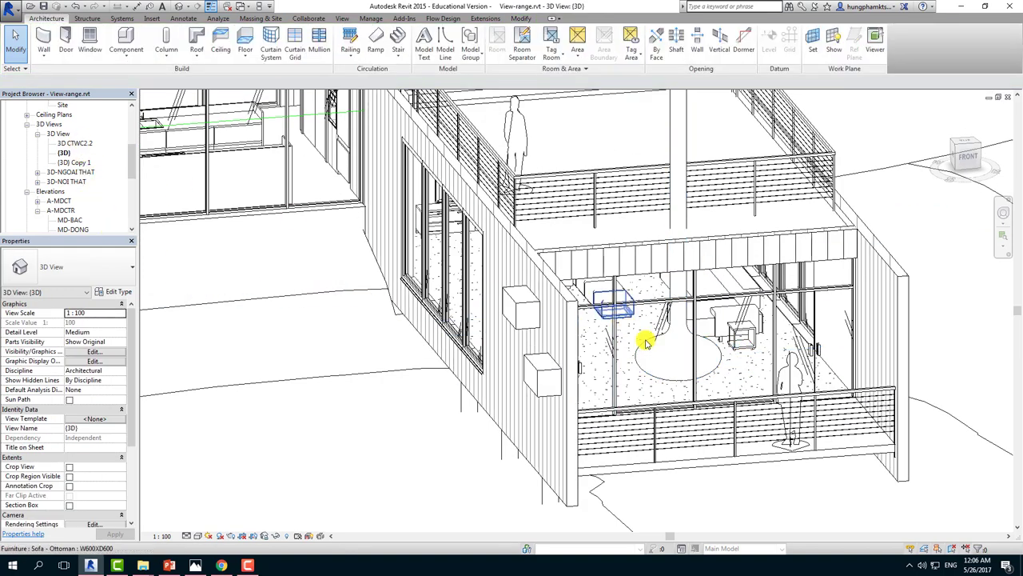
left_click(670, 329)
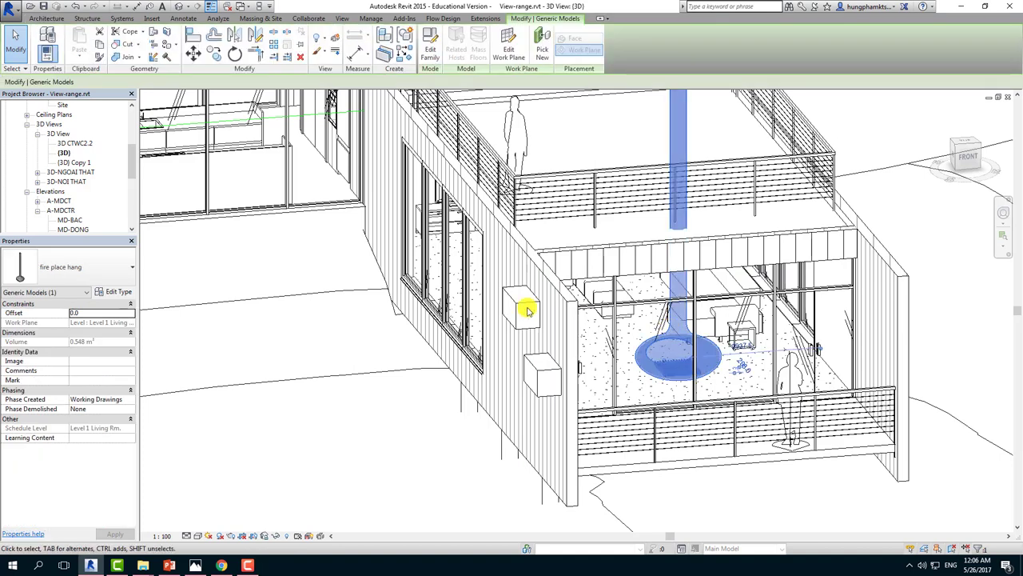
left_click(184, 272)
mouse_move(133, 165)
left_mouse_down()
mouse_move(135, 142)
mouse_move(137, 183)
mouse_move(136, 155)
left_mouse_up()
Open Level 1's View Range and apply a cut plane offset of 1800.
double_click(69, 107)
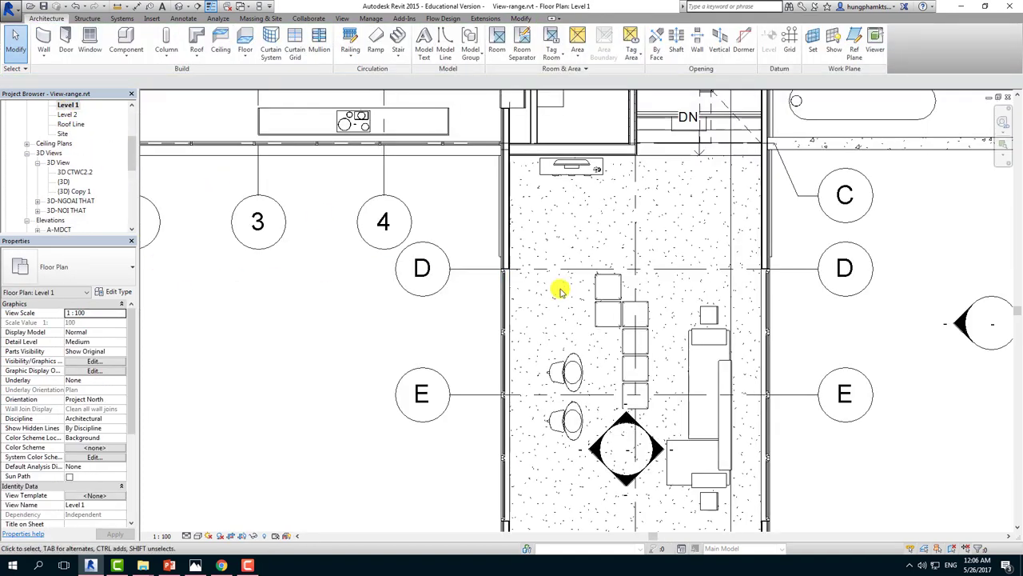
scroll(590, 336, "down", 3)
mouse_move(133, 364)
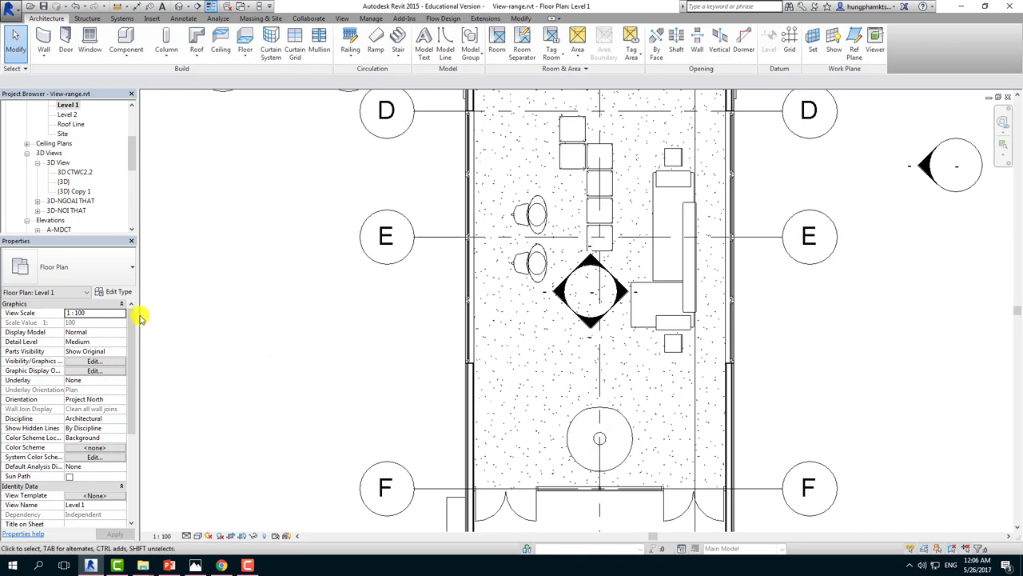
left_click_drag(135, 366, 133, 422)
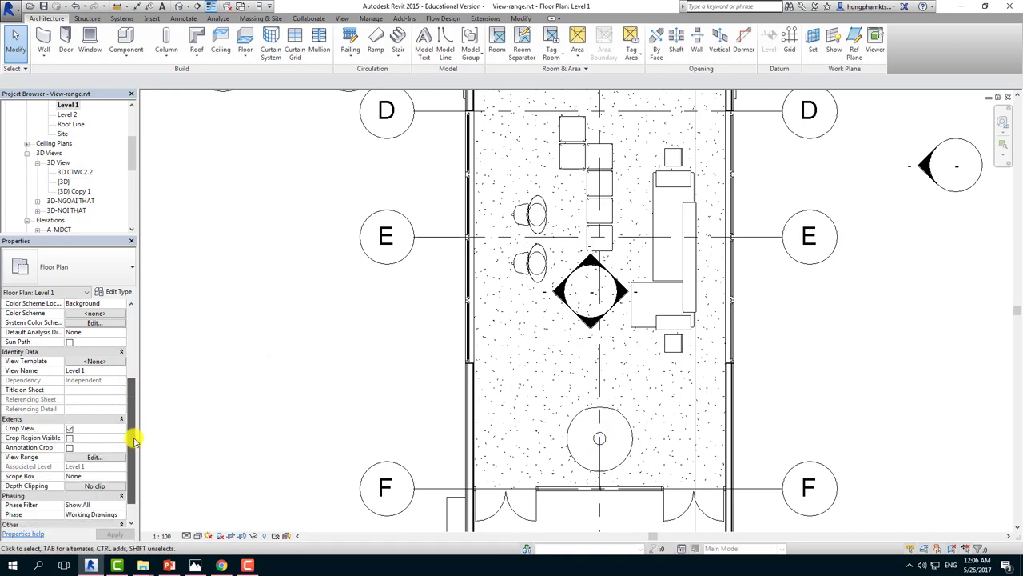
left_click(94, 447)
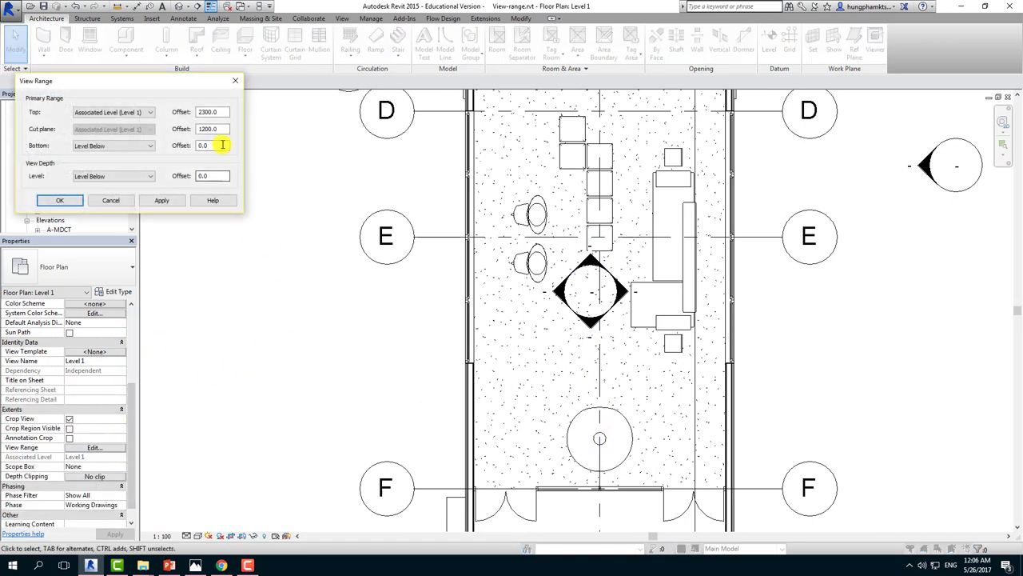
double_click(222, 129)
type("1800")
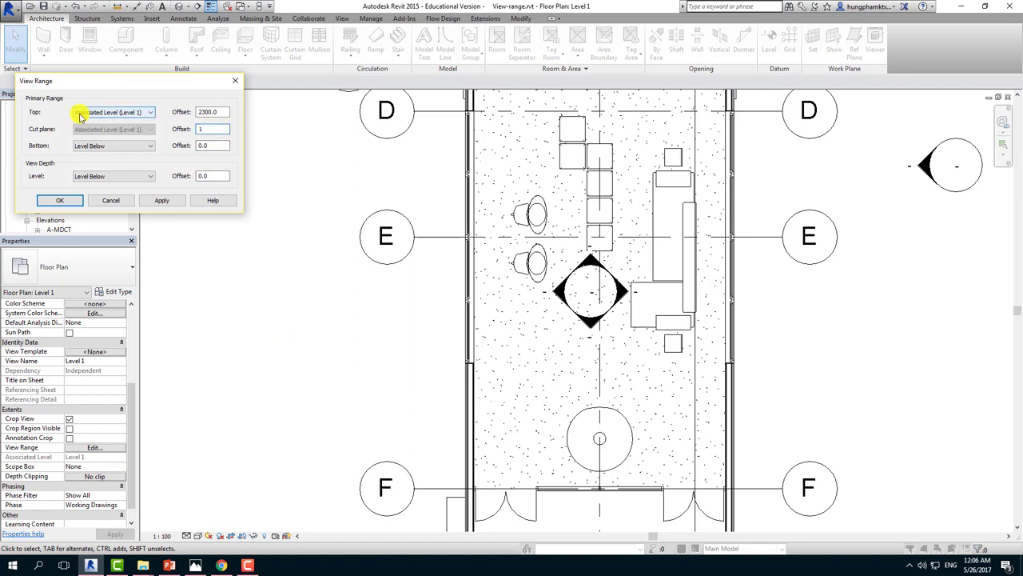
left_click(162, 200)
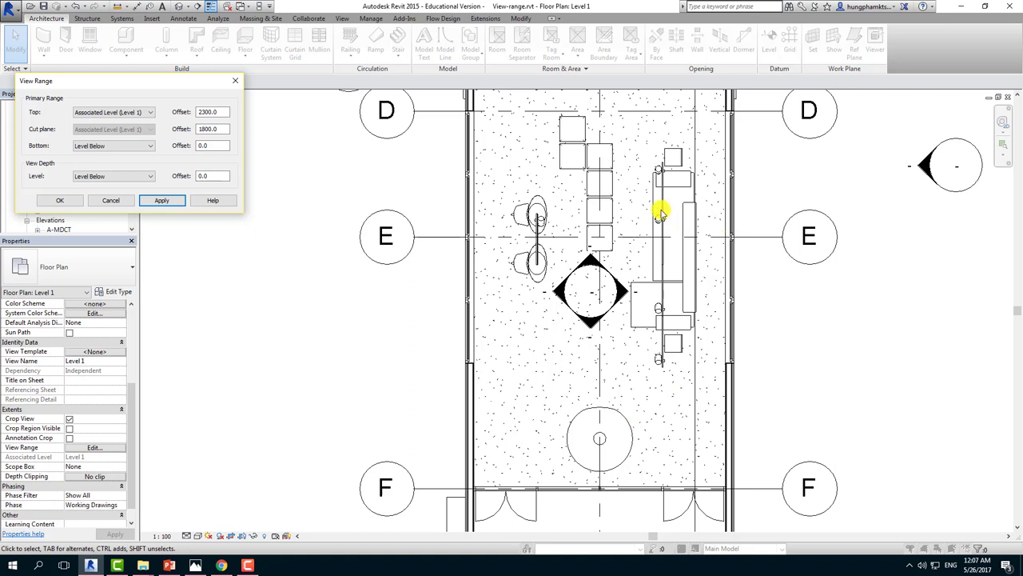
Lower the cut plane offset to 300, apply it, and bring up the view range diagram.
left_click_drag(227, 130, 129, 132)
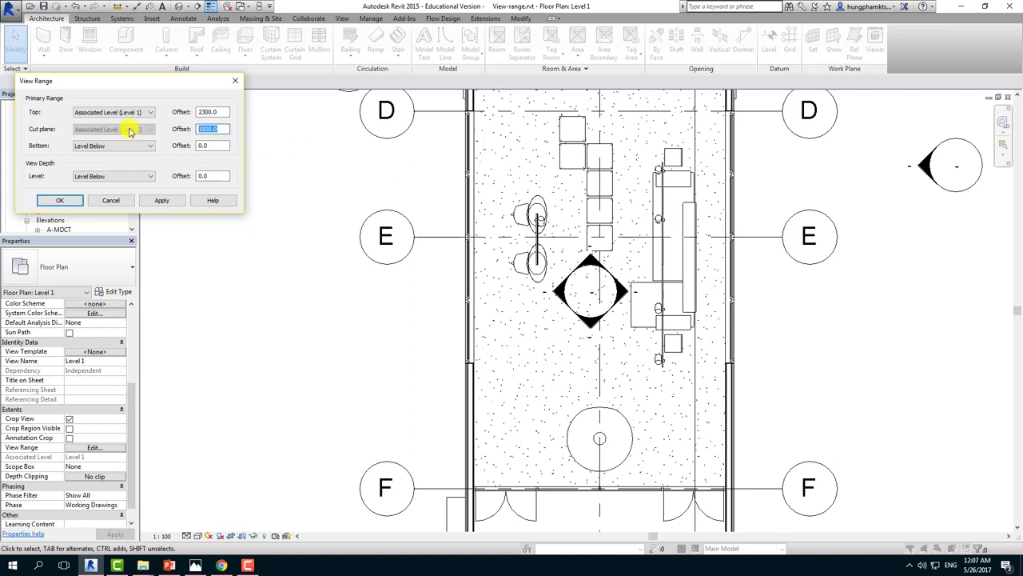
left_click(157, 199)
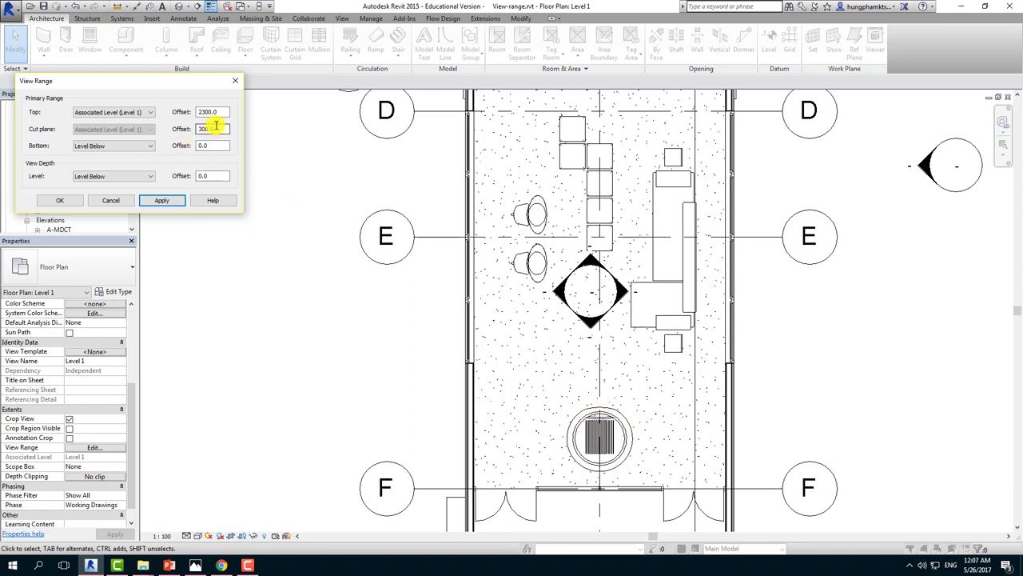
left_click(195, 565)
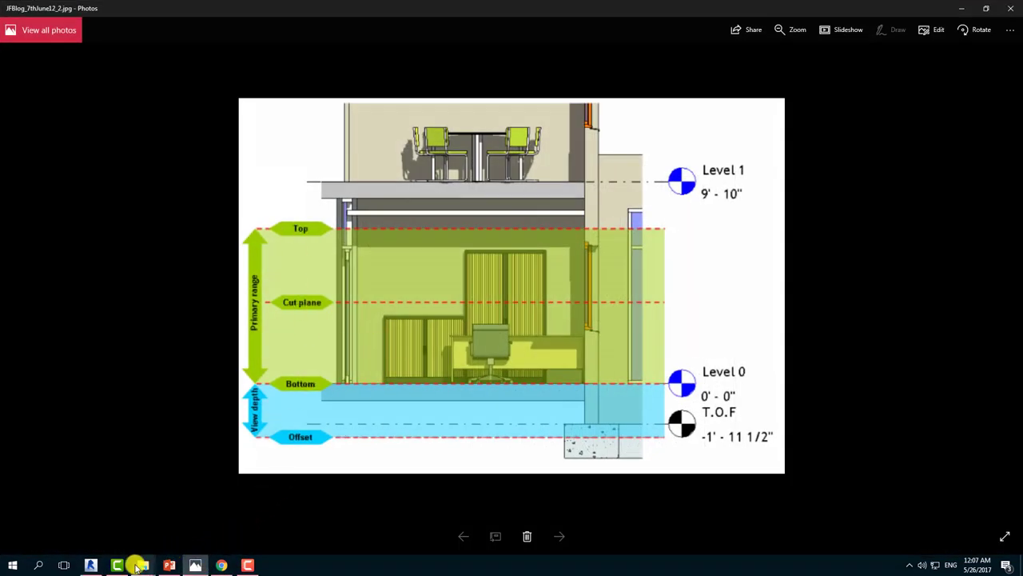
Return from the Photos diagram to Revit's Level 1 View Range settings.
left_click(92, 564)
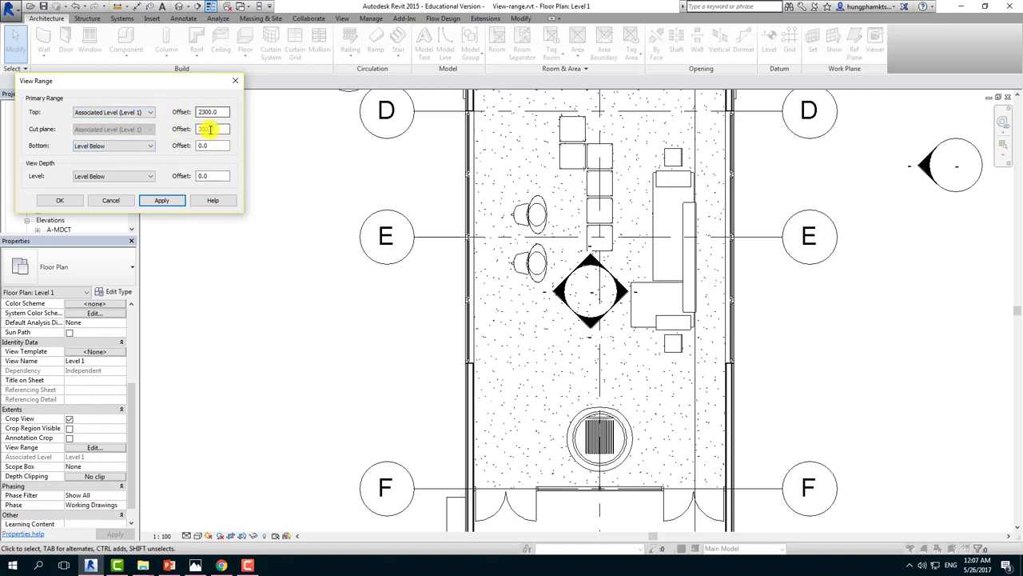
Try a 2400 cut plane offset above the top and dismiss the clip plane error.
double_click(205, 130)
type("2400")
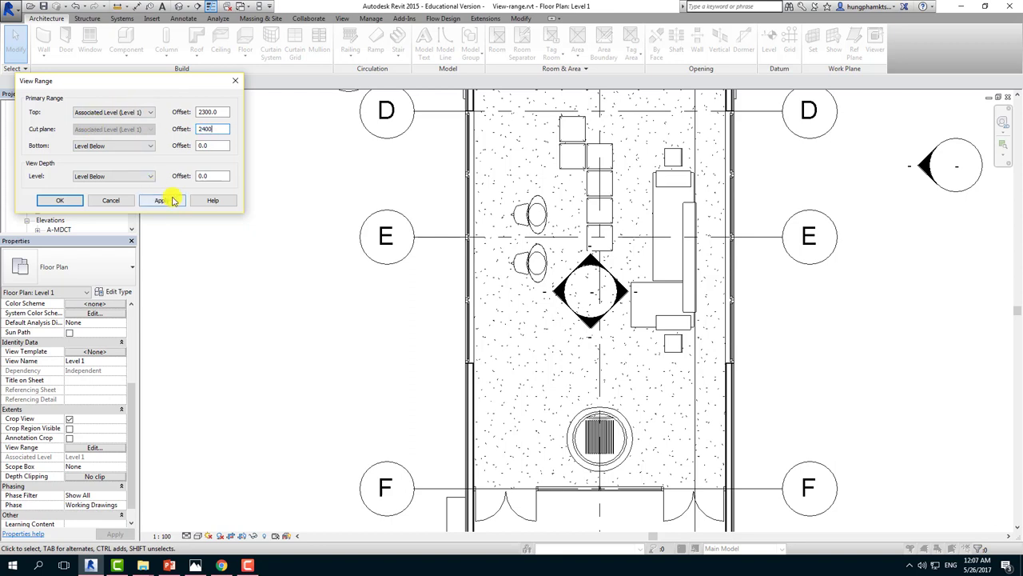
left_click(172, 199)
left_click(575, 283)
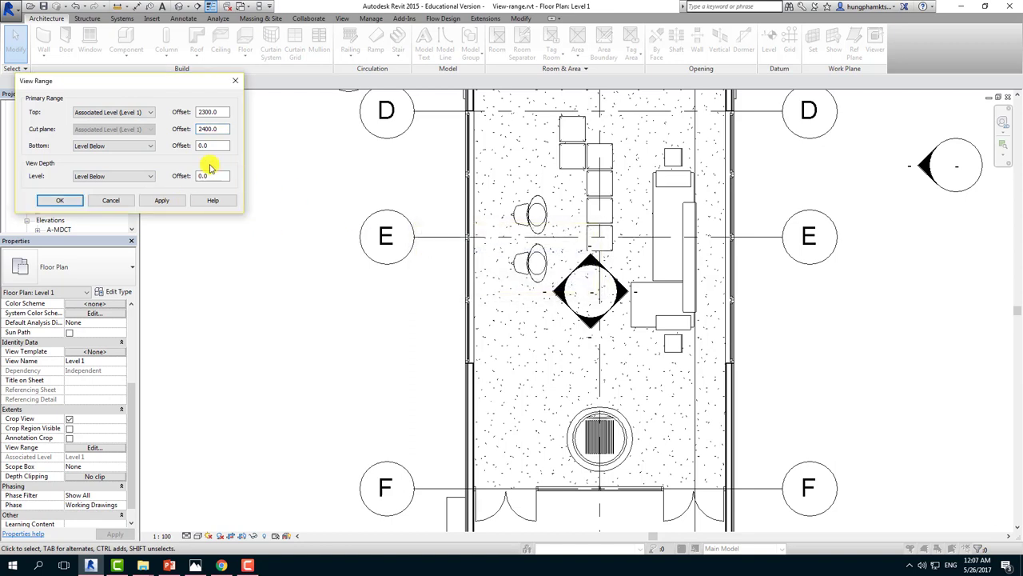
Set Bottom to Level 1, try a -1000 cut plane offset, and dismiss the error.
double_click(206, 129)
left_click(104, 148)
left_click(104, 156)
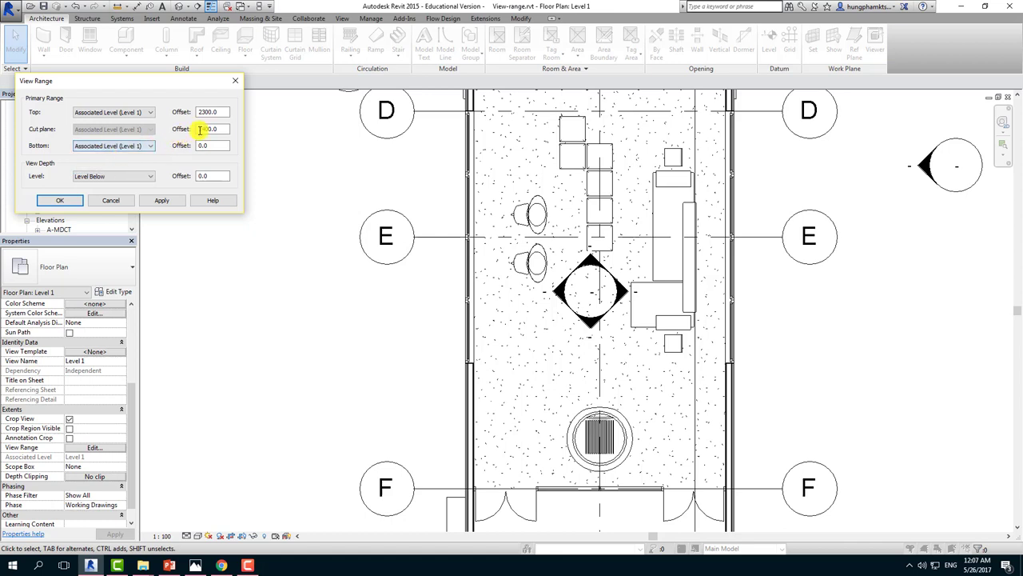
double_click(207, 130)
type("-1000")
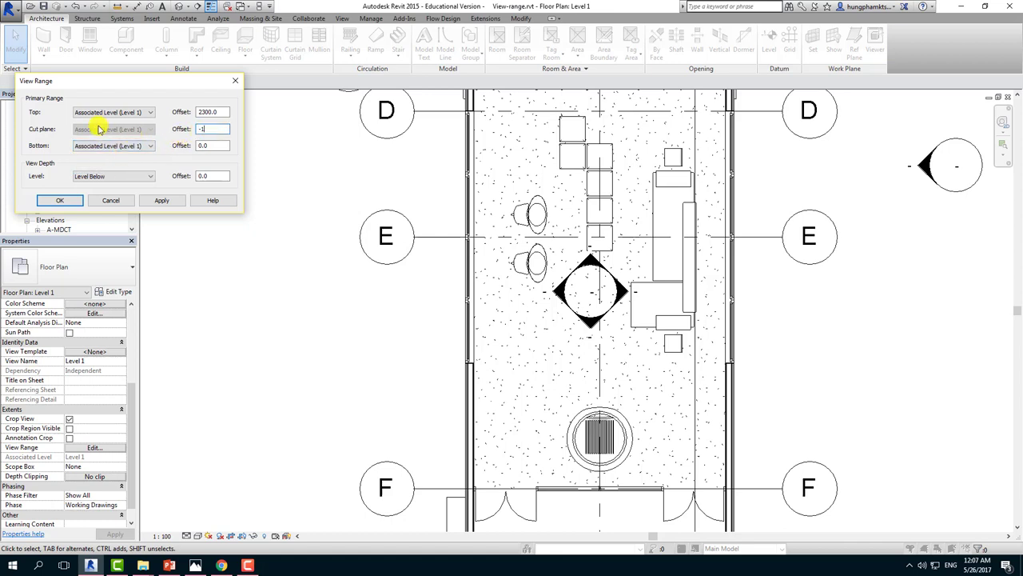
left_click(160, 202)
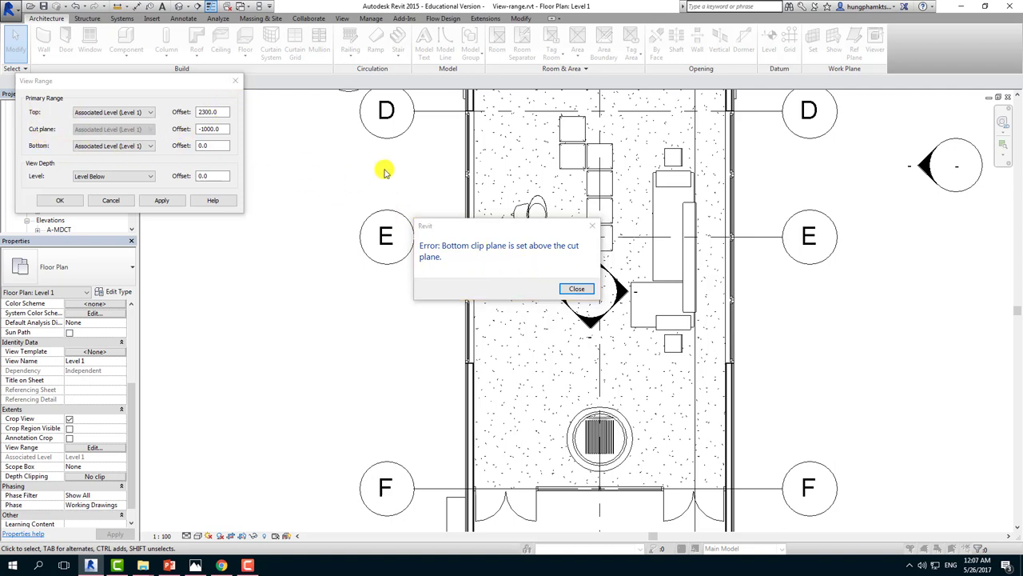
left_click(577, 290)
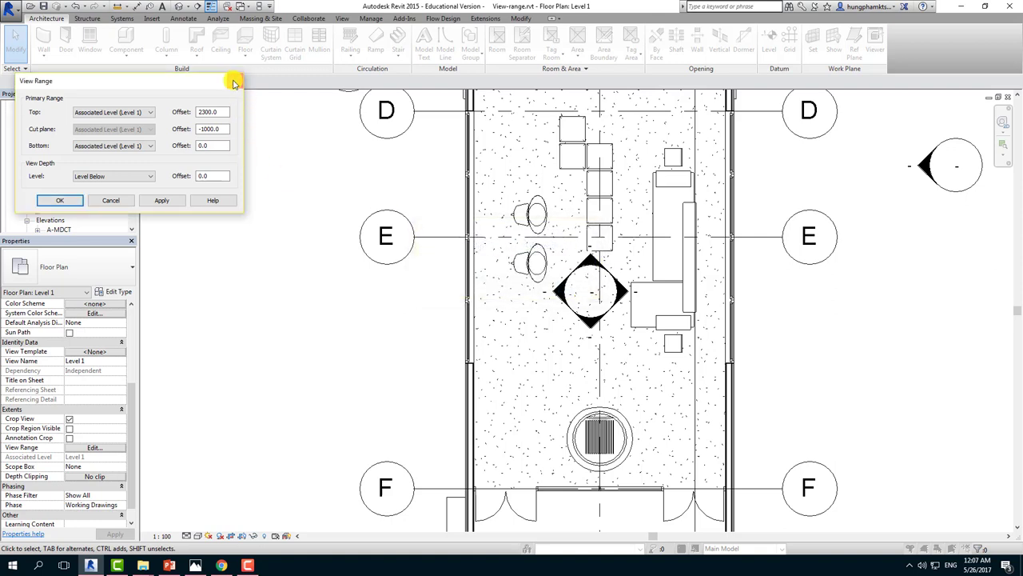
Close the View Range dialog without applying the invalid values, keeping the Level 1 cut at 300.
left_click(235, 82)
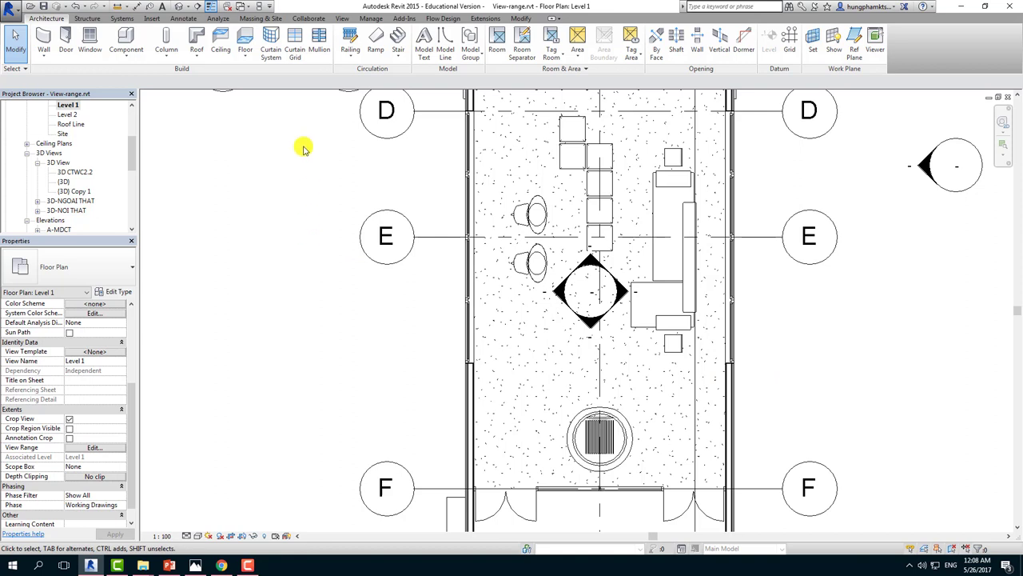
Clear the fireplace selection and open Object Styles from the Manage tools.
left_click(372, 19)
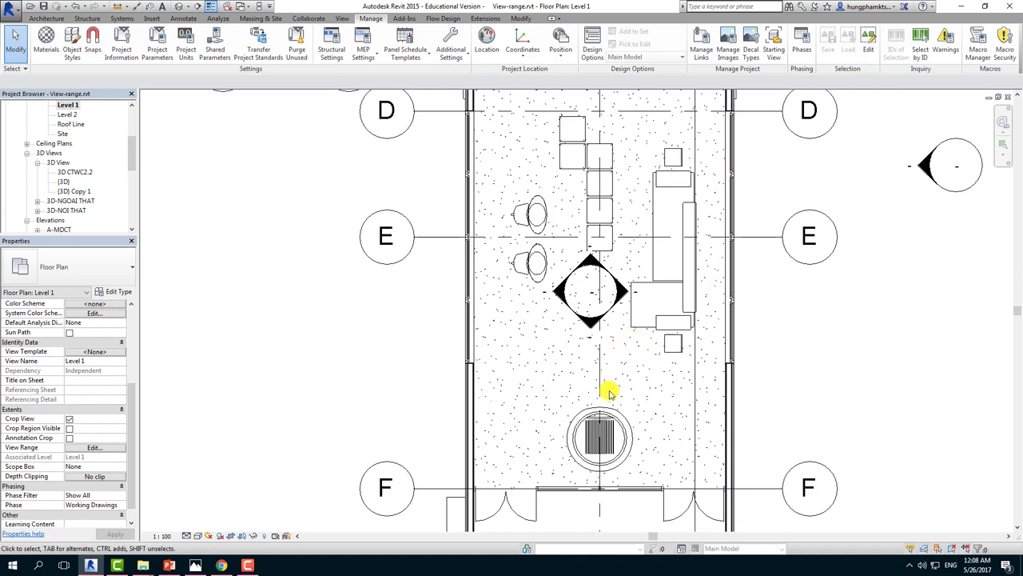
left_click(598, 411)
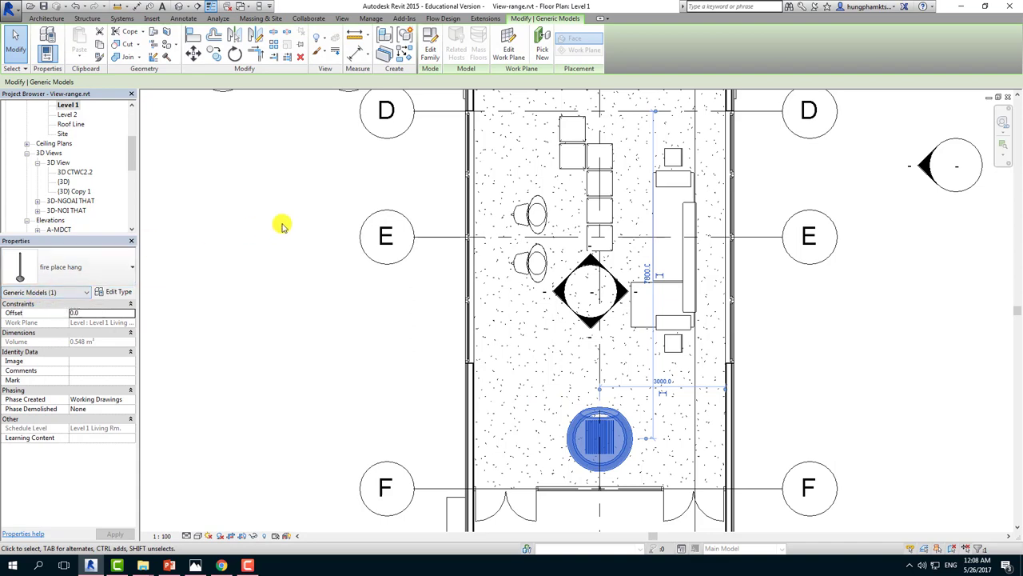
key("o")
key("s")
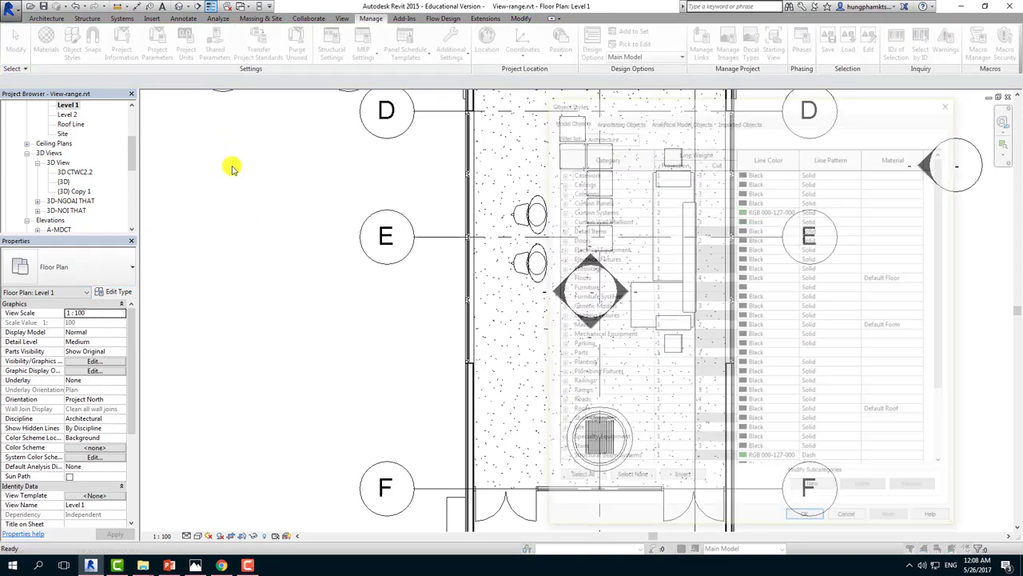
Set the Generic Models cut line weight to 5 in Object Styles.
left_click(621, 306)
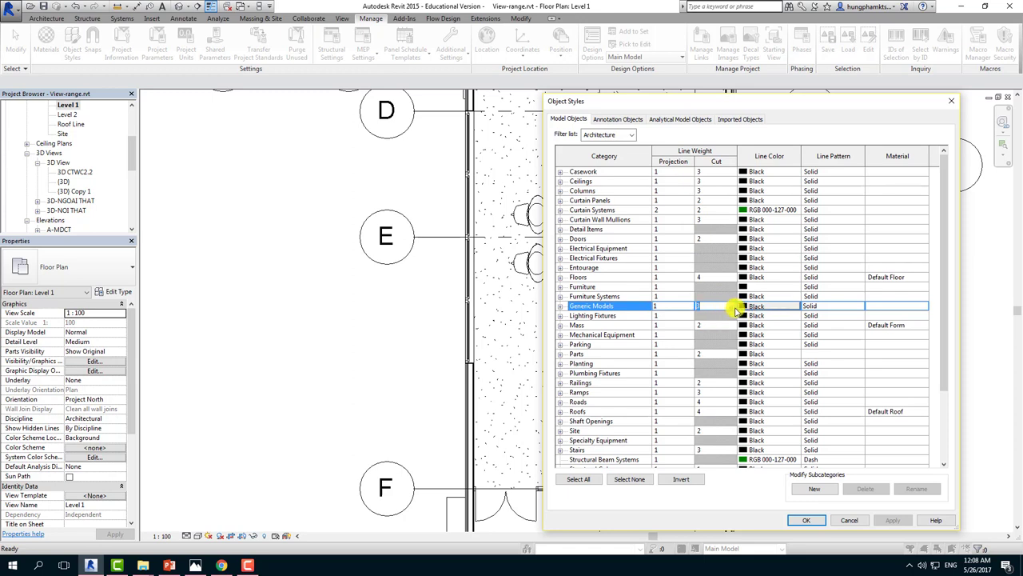
left_click(731, 307)
left_click(693, 336)
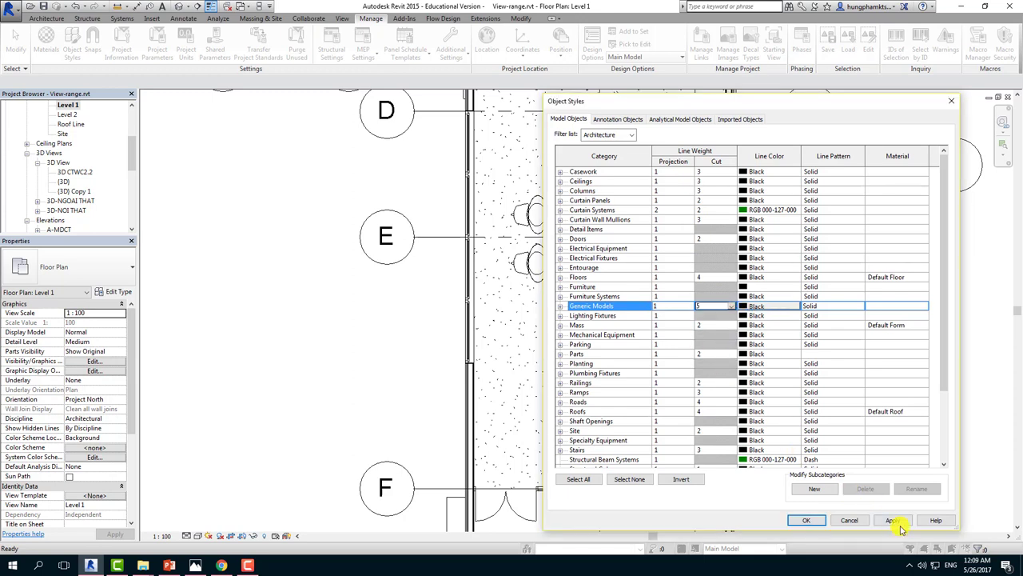
left_click(806, 520)
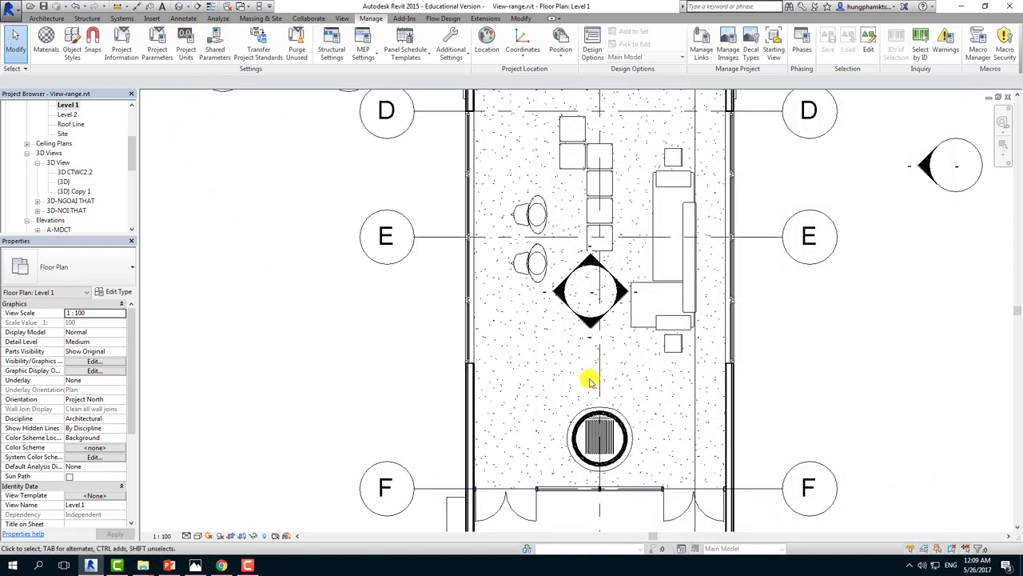
Reopen Object Styles and set the Generic Models projection line weight to 5.
scroll(590, 377, "up", 3)
scroll(628, 411, "up", 3)
scroll(627, 424, "down", 2)
scroll(592, 400, "down", 2)
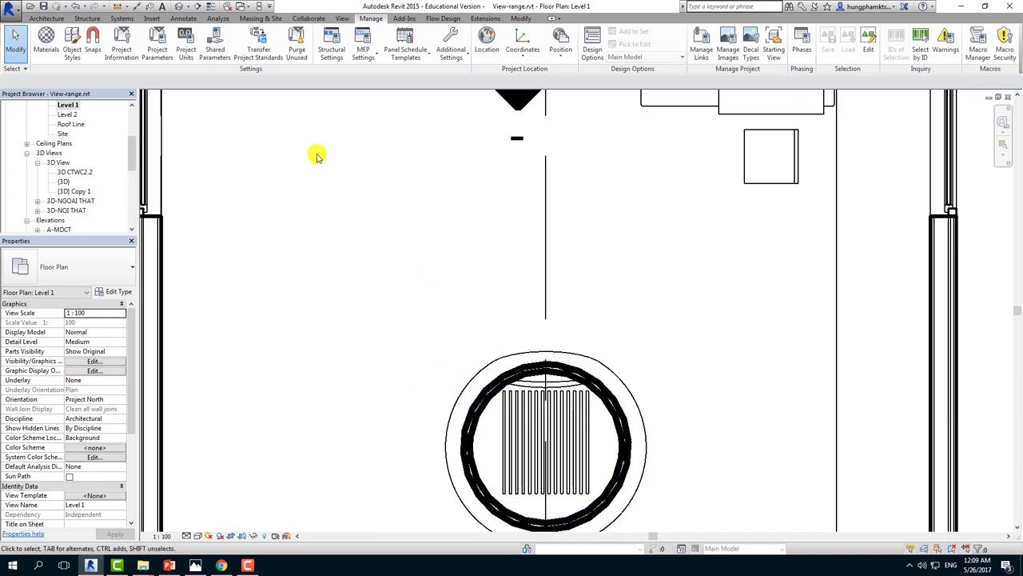
left_click(78, 55)
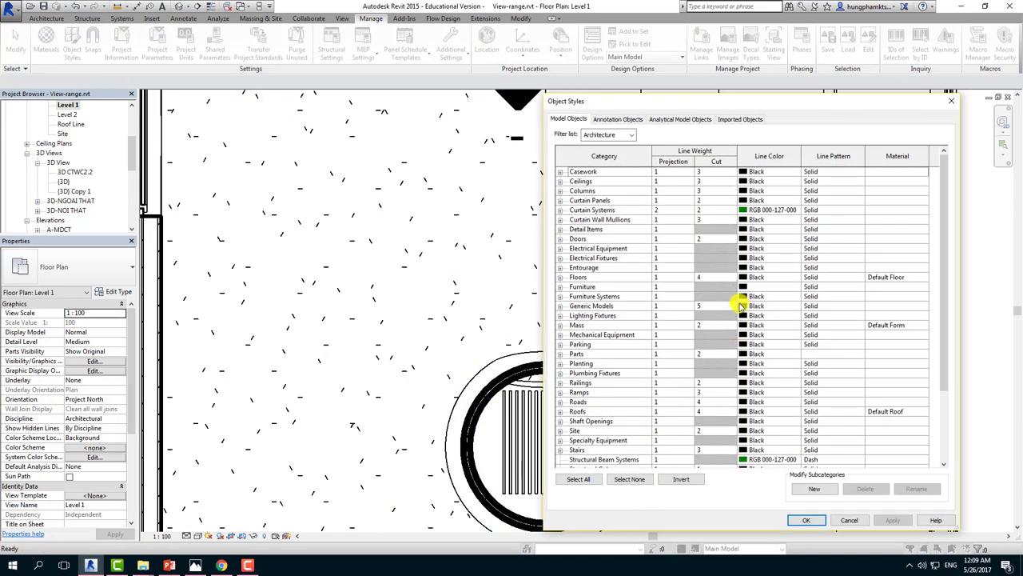
left_click_drag(719, 102, 792, 85)
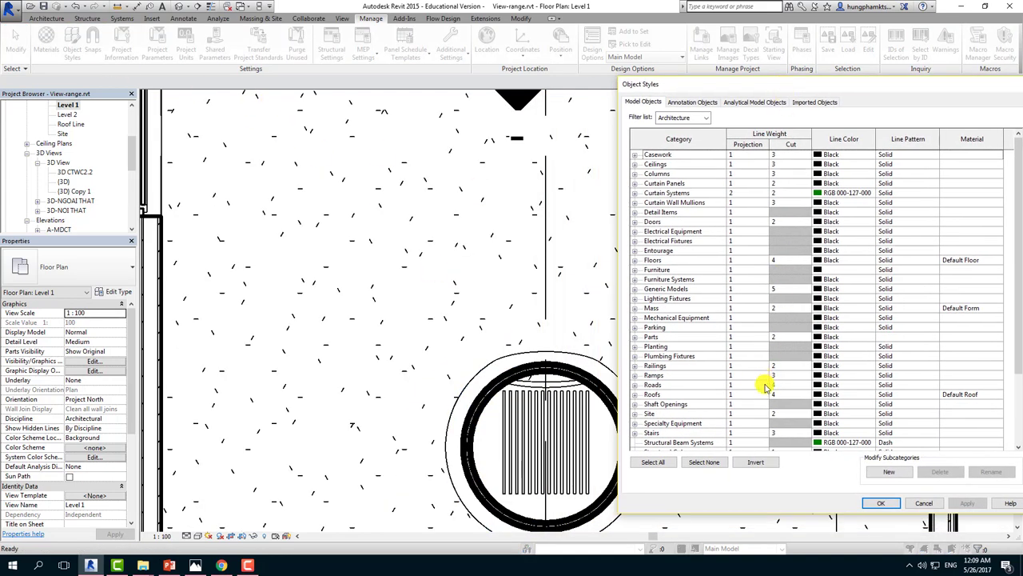
left_click(694, 260)
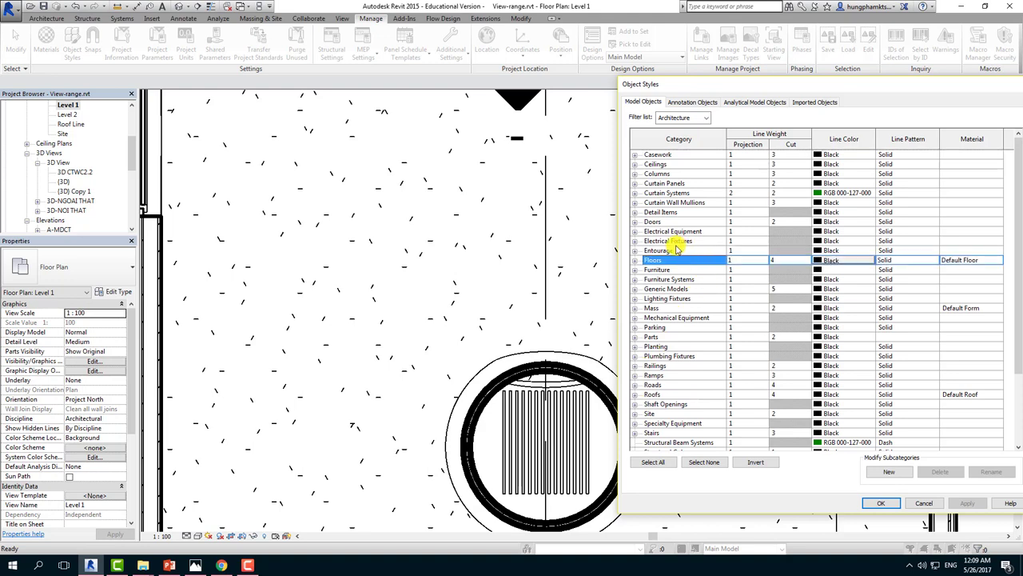
left_click(678, 288)
type("5")
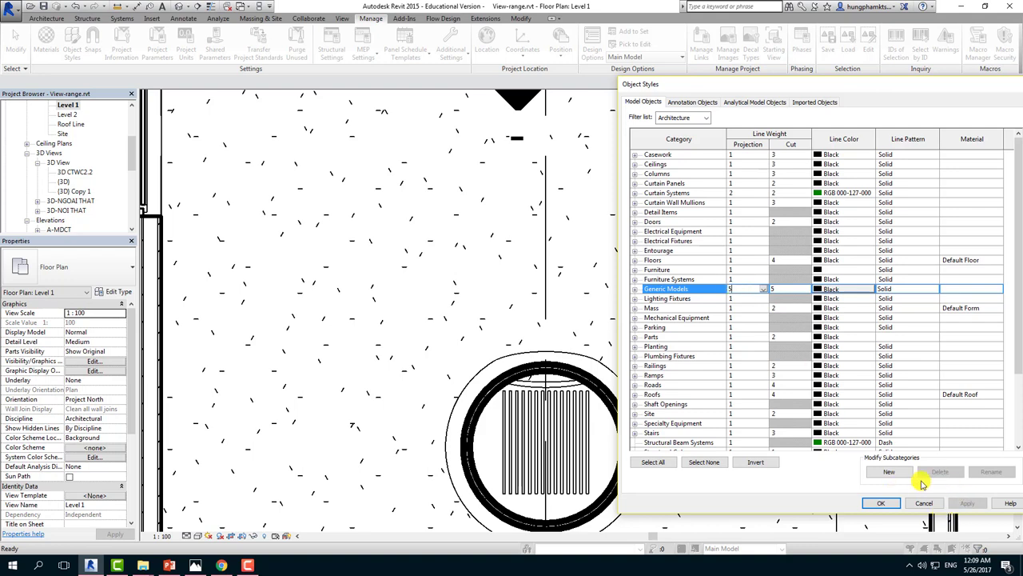
left_click(879, 503)
left_click(881, 503)
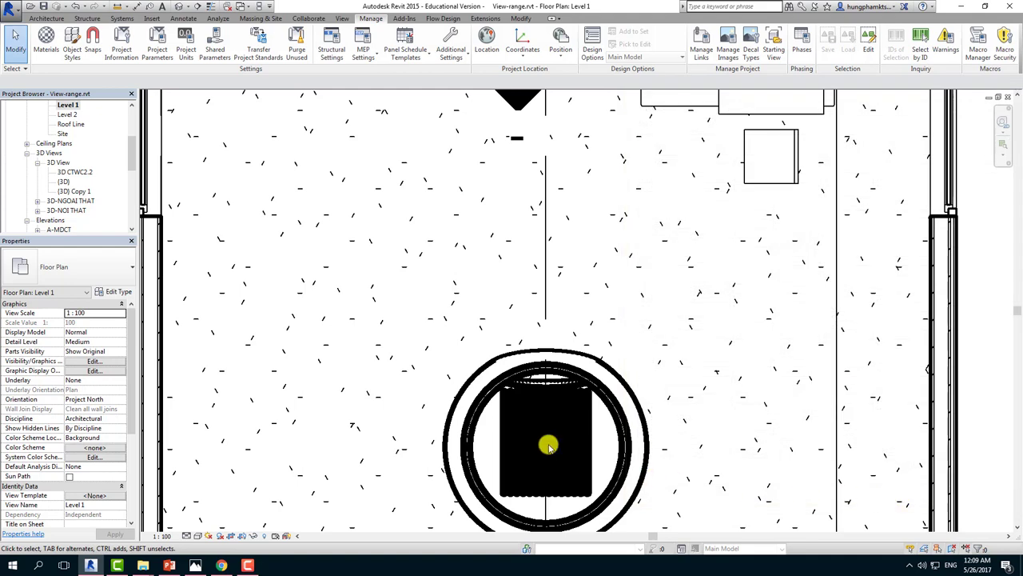
Change the Generic Models line colour to Red in Object Styles, apply it and close.
left_click(72, 40)
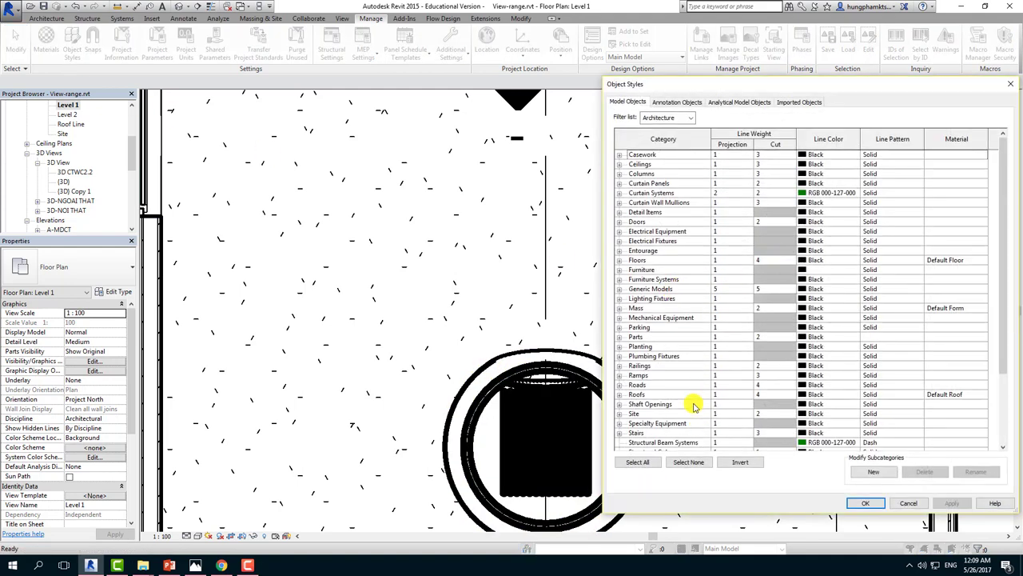
left_click(720, 290)
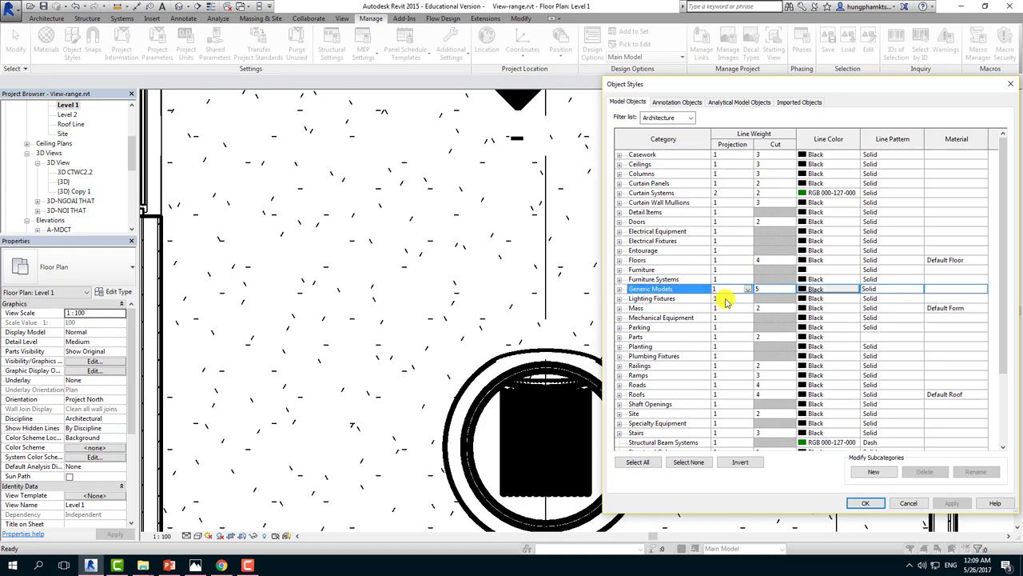
left_click(820, 291)
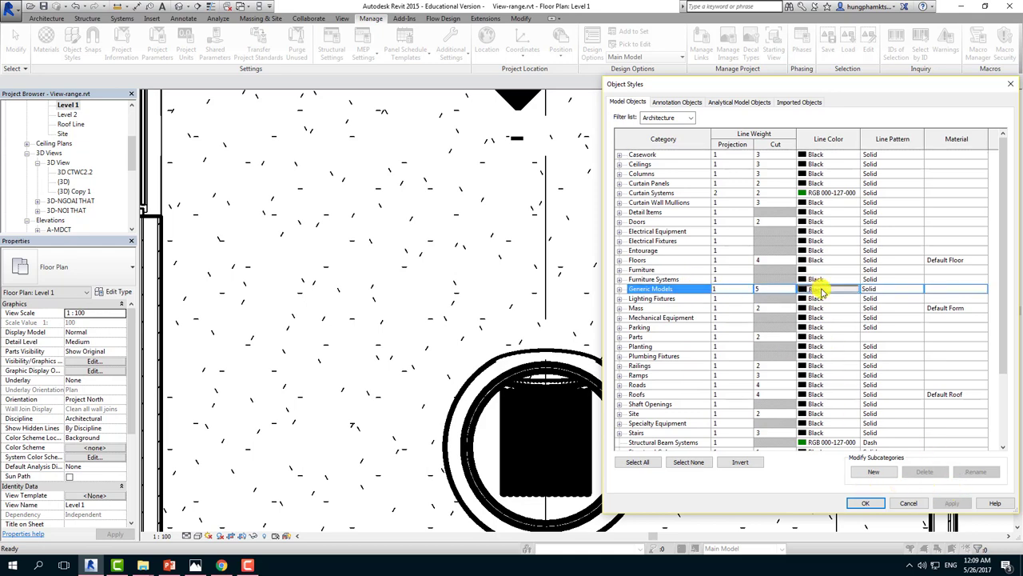
left_click(820, 292)
left_click(704, 236)
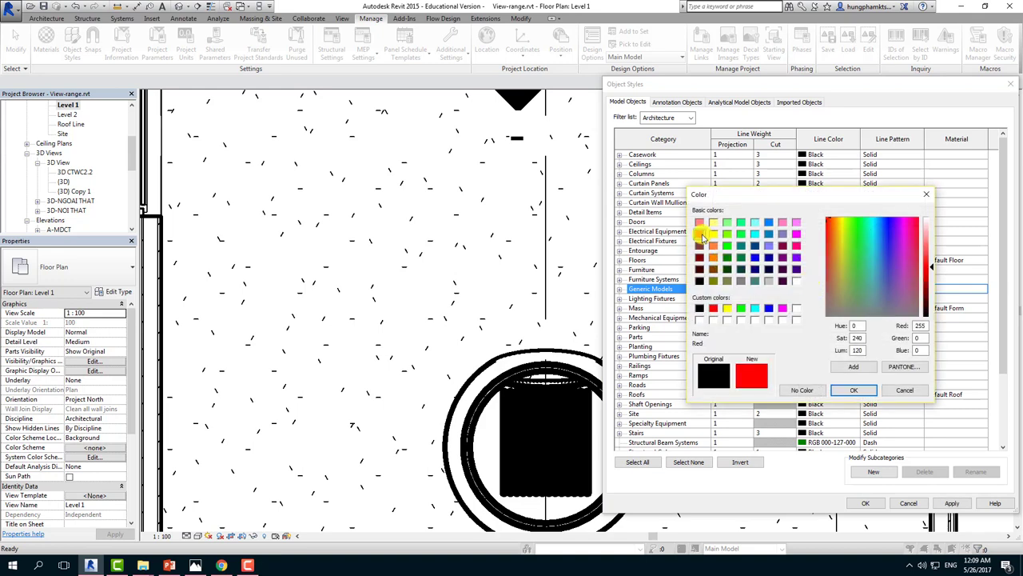
left_click(854, 389)
left_click(954, 504)
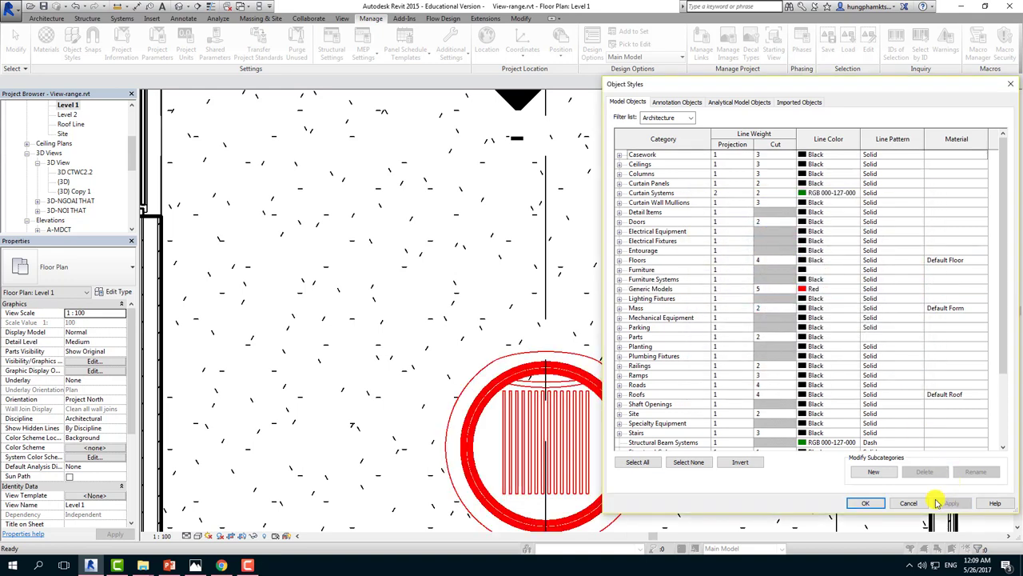
left_click(865, 502)
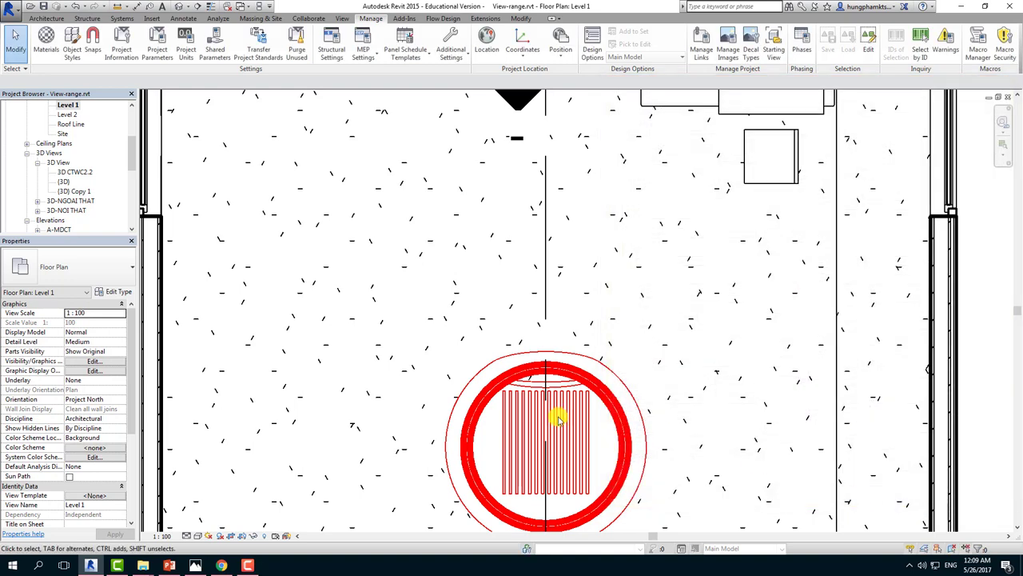
scroll(555, 475, "down", 3)
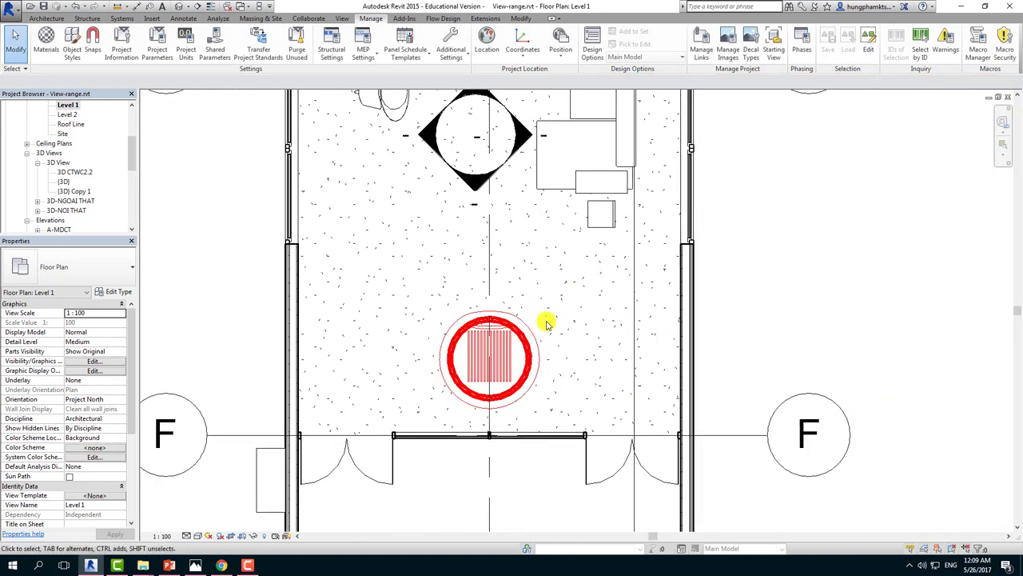
left_click(73, 46)
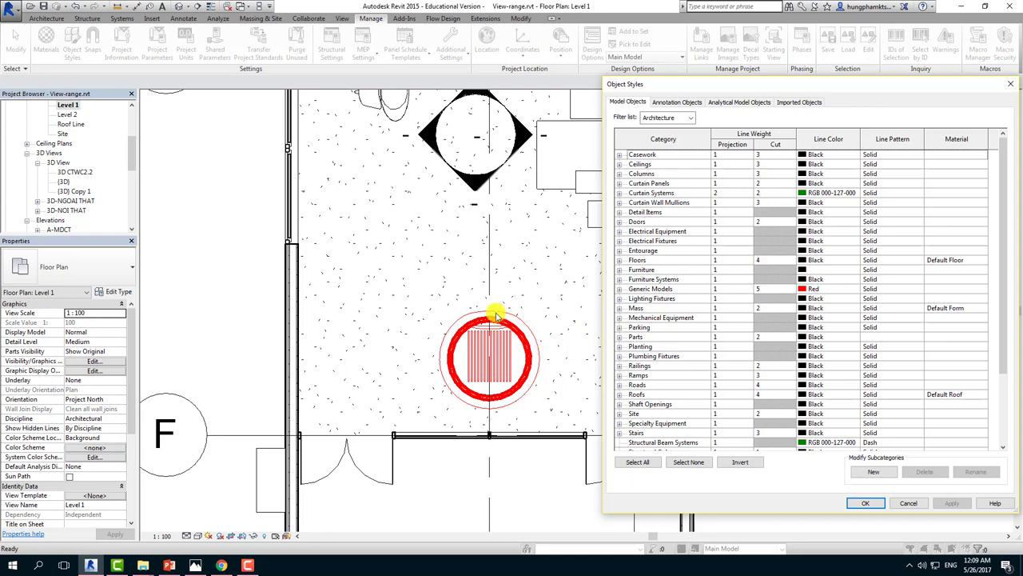
left_click(808, 287)
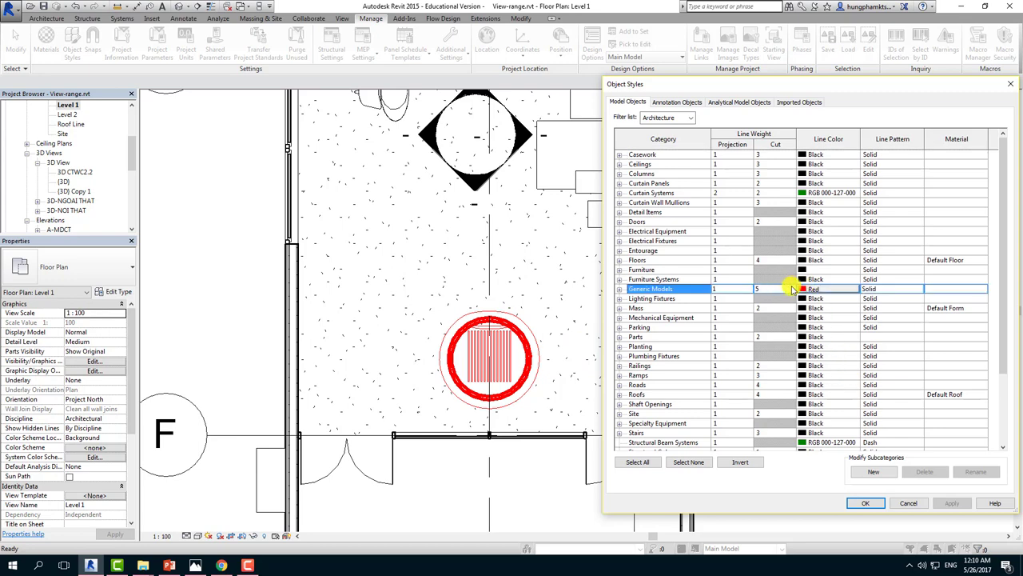
Close Object Styles and zoom around the fireplace on the Level 1 plan.
left_click(903, 503)
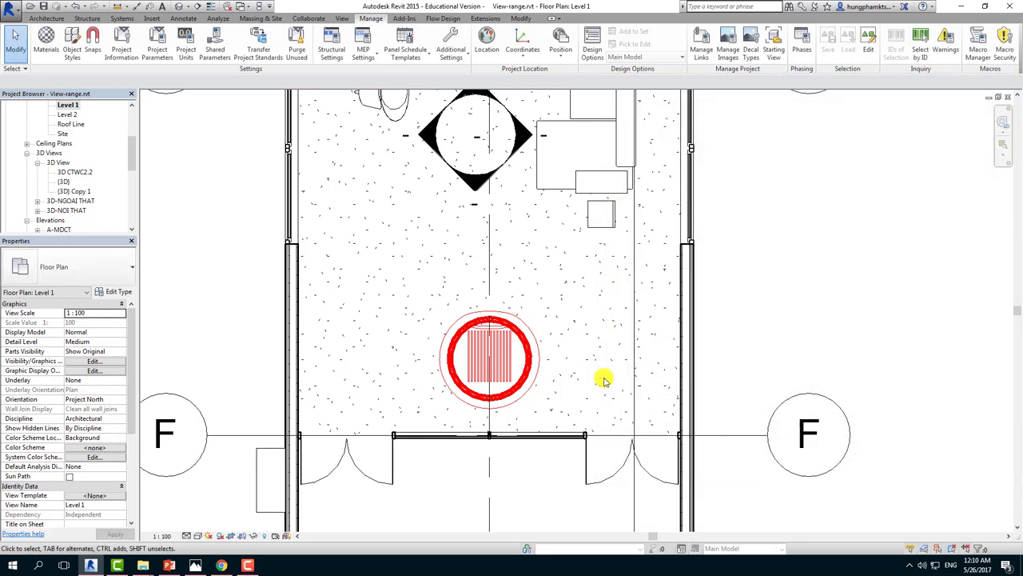
scroll(602, 377, "up", 3)
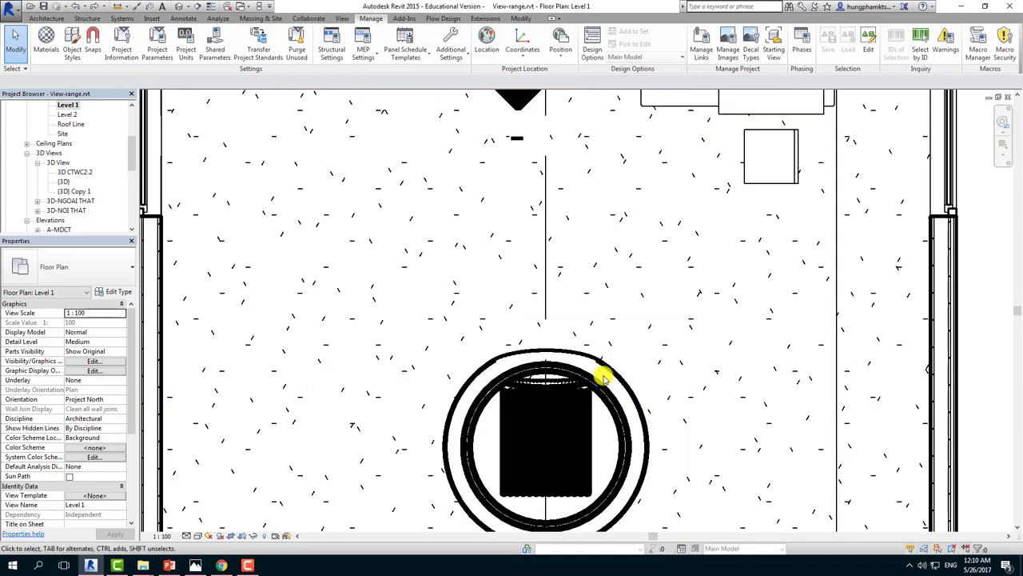
scroll(603, 378, "down", 6)
scroll(764, 376, "up", 1)
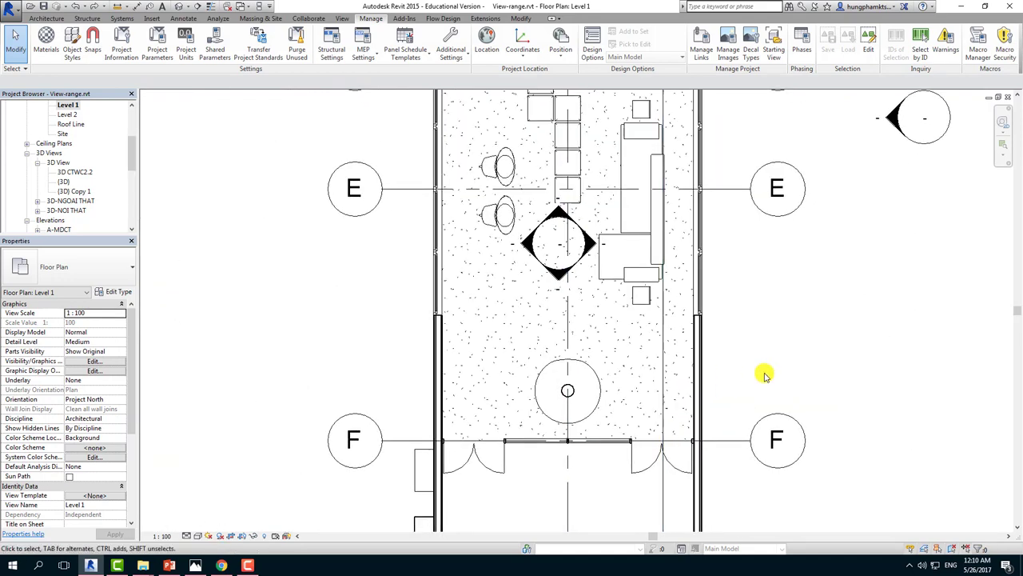
scroll(550, 410, "up", 1)
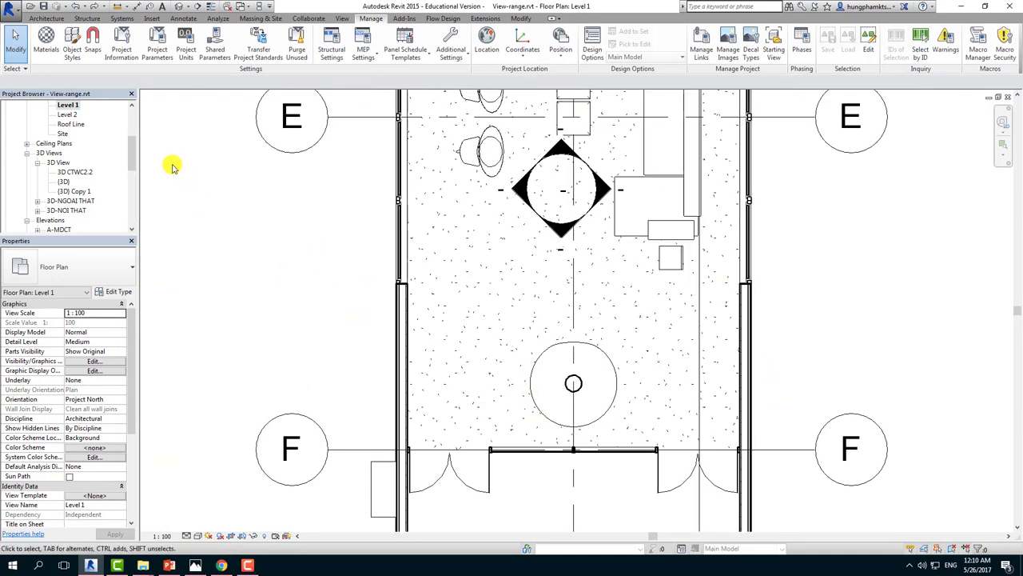
Open Visibility/Graphic Overrides with VG and select the Generic Models category.
key("v")
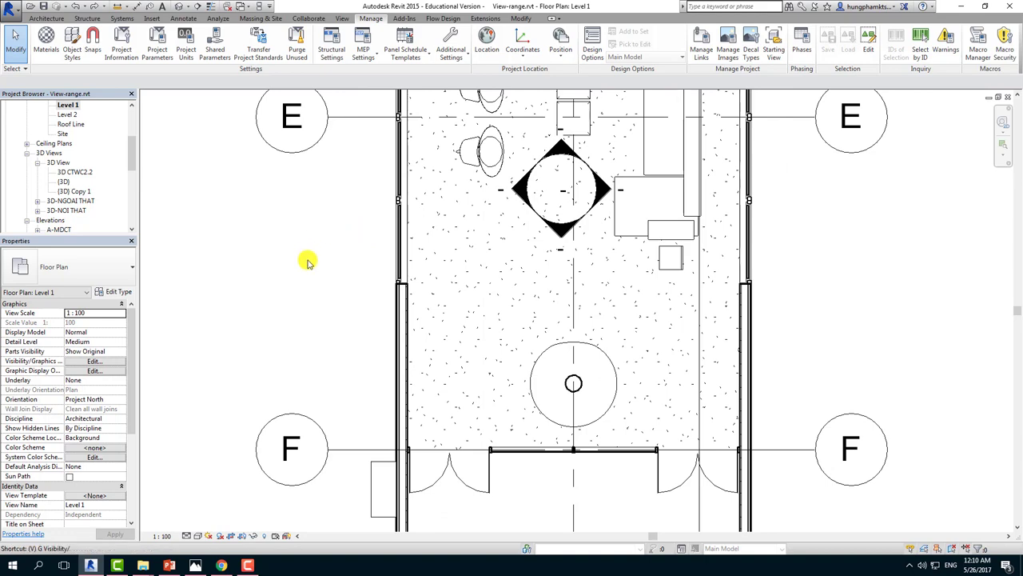
key("g")
left_click(742, 313)
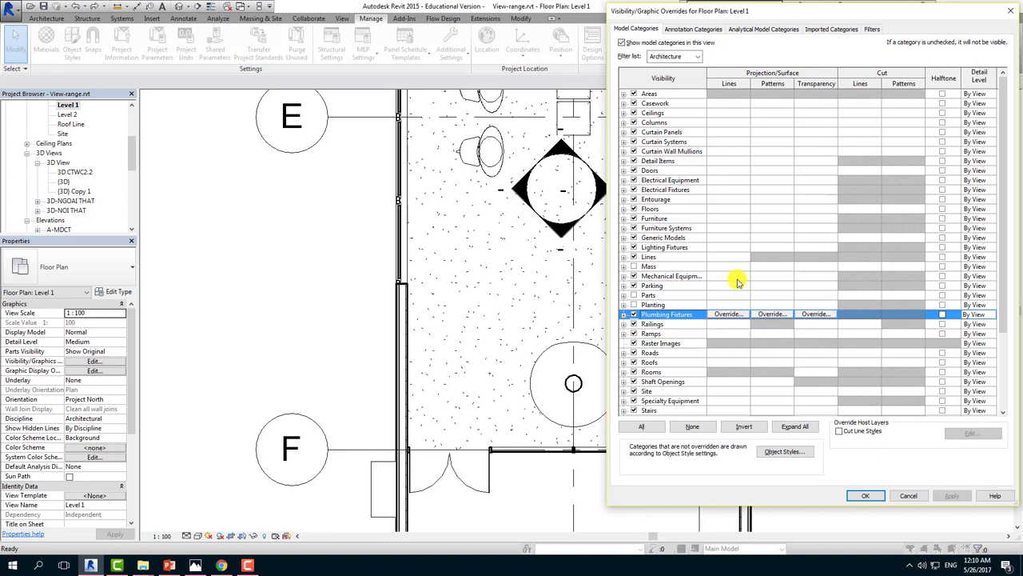
left_click(712, 217)
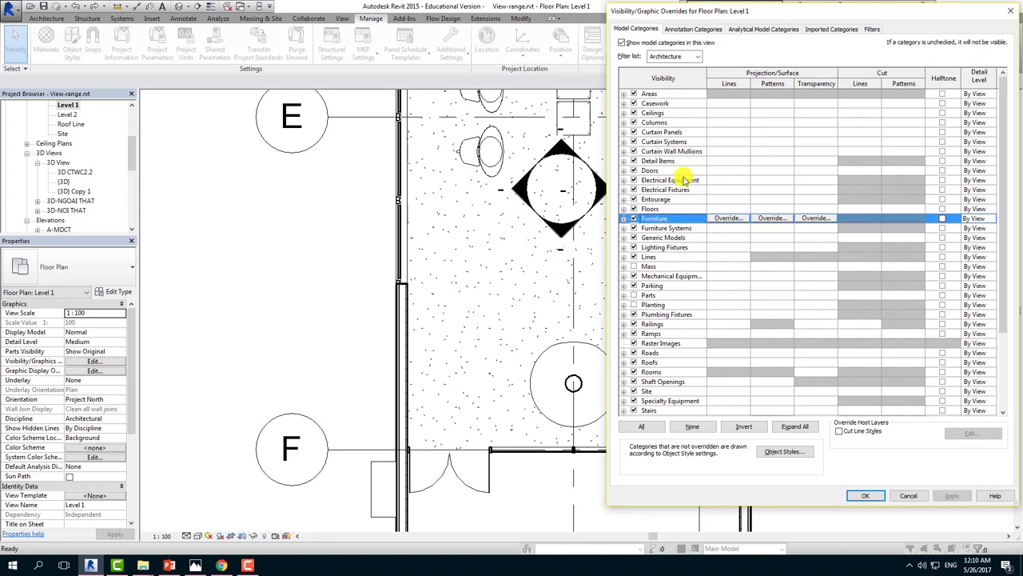
left_click(714, 230)
left_click(718, 238)
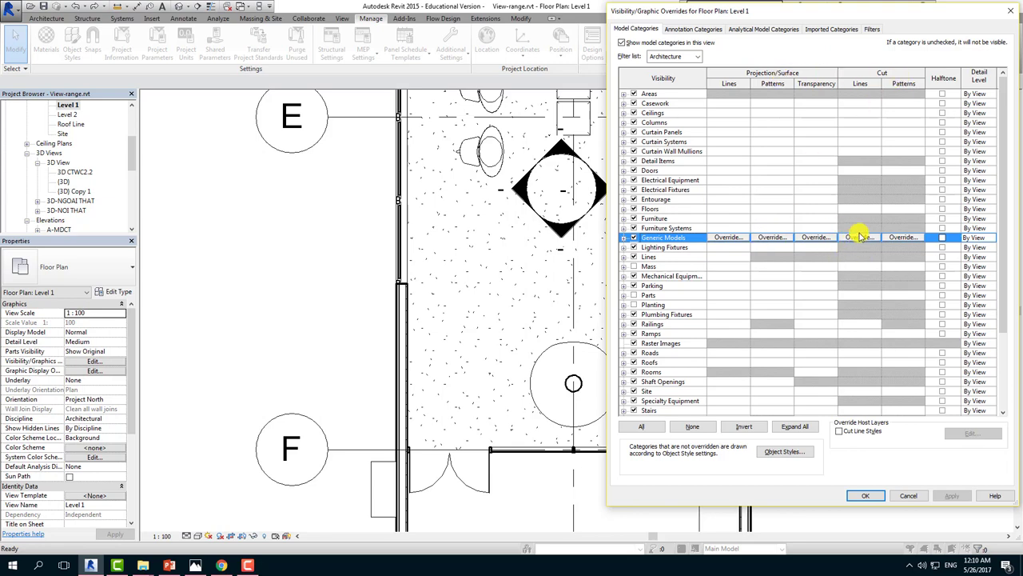
Override Generic Models cut lines to magenta, Aligning Line pattern, weight 5, and apply.
left_click(880, 238)
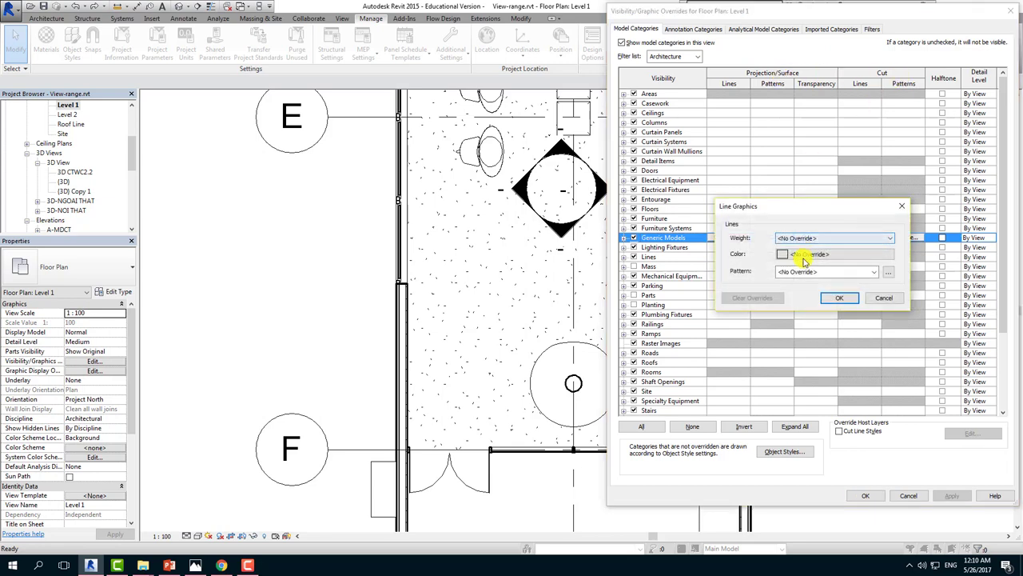
left_click(743, 196)
left_click(784, 268)
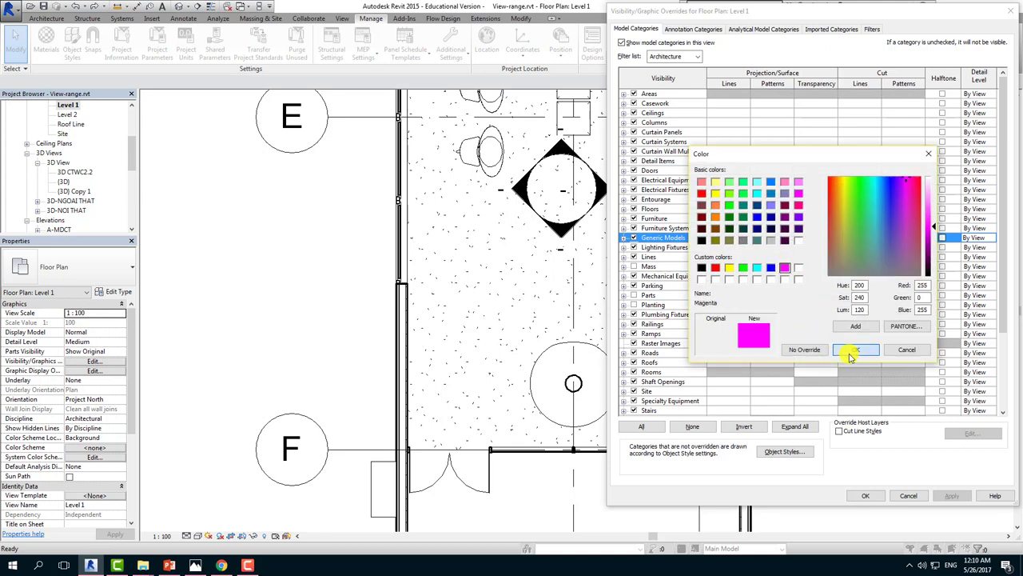
left_click(852, 353)
left_click(836, 271)
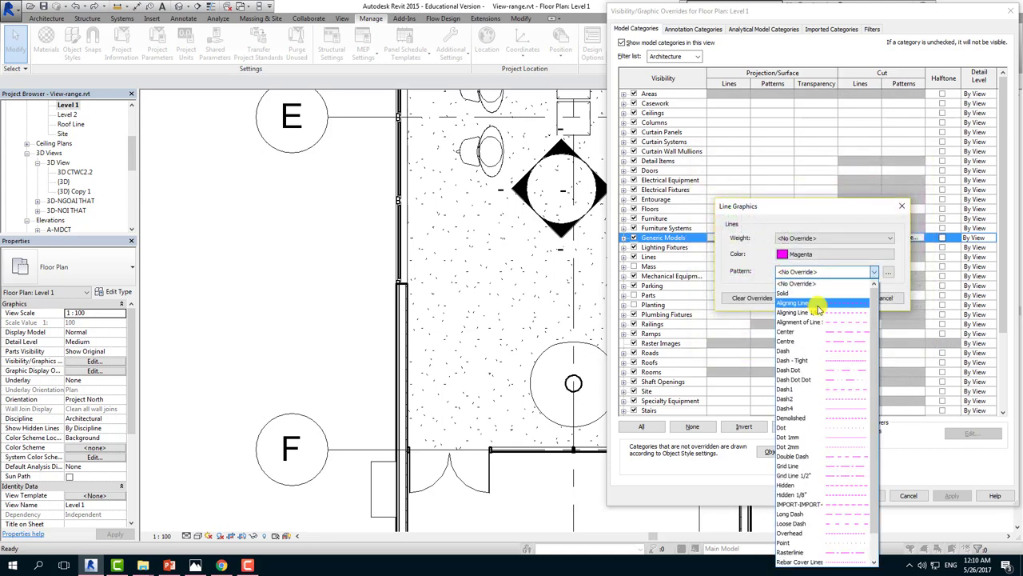
left_click(818, 304)
left_click(819, 239)
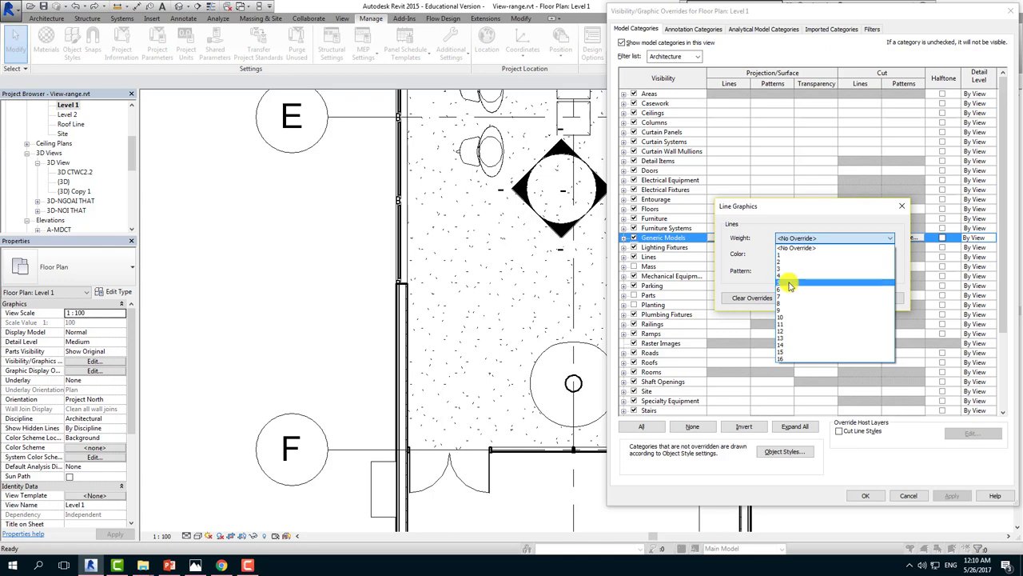
left_click(790, 284)
left_click(843, 297)
left_click(953, 495)
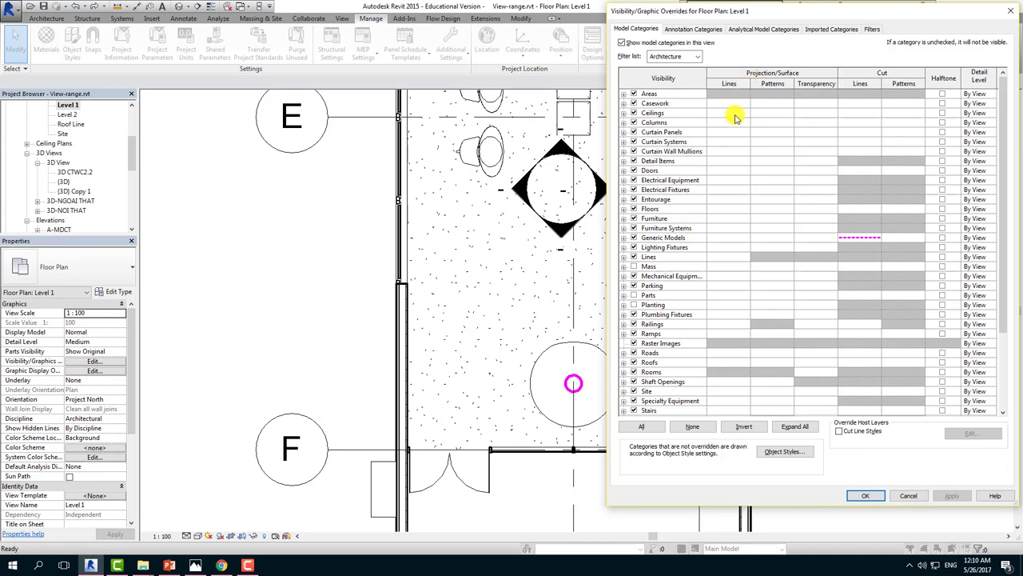
Override Generic Models projection lines to blue, Solid pattern, weight 1, and apply.
left_click(737, 237)
left_click(737, 238)
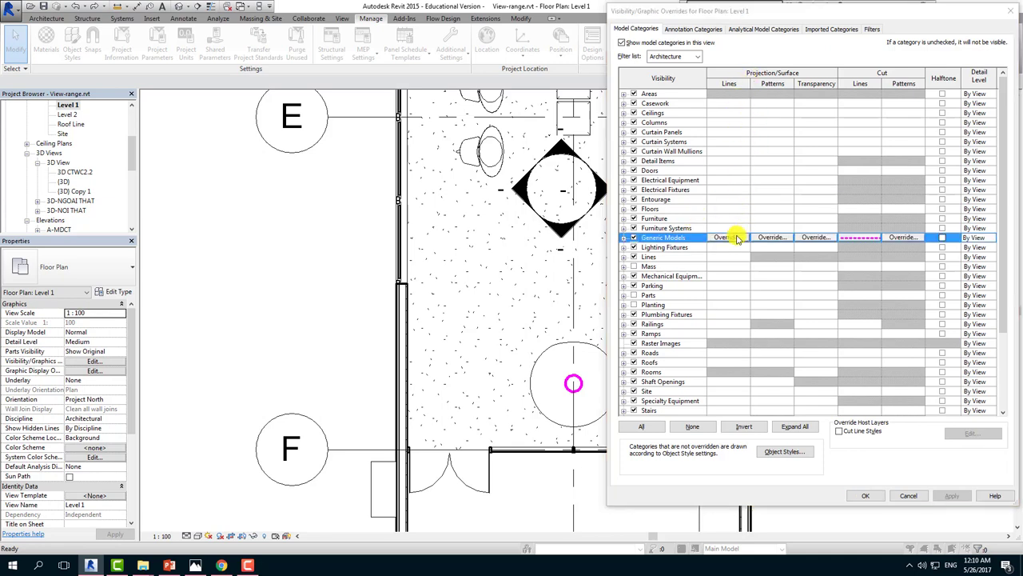
left_click(807, 240)
left_click(796, 249)
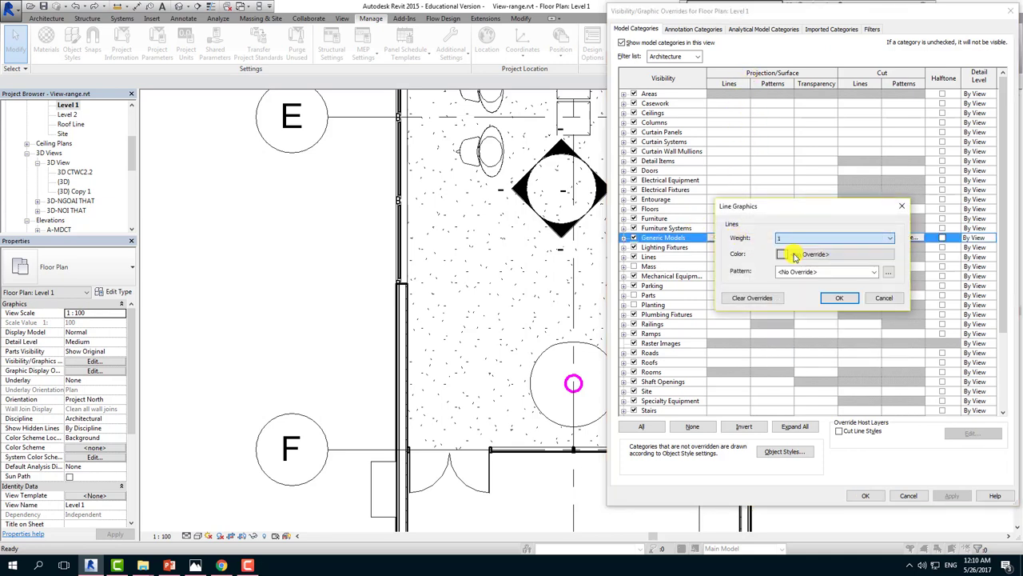
left_click(794, 257)
left_click(771, 268)
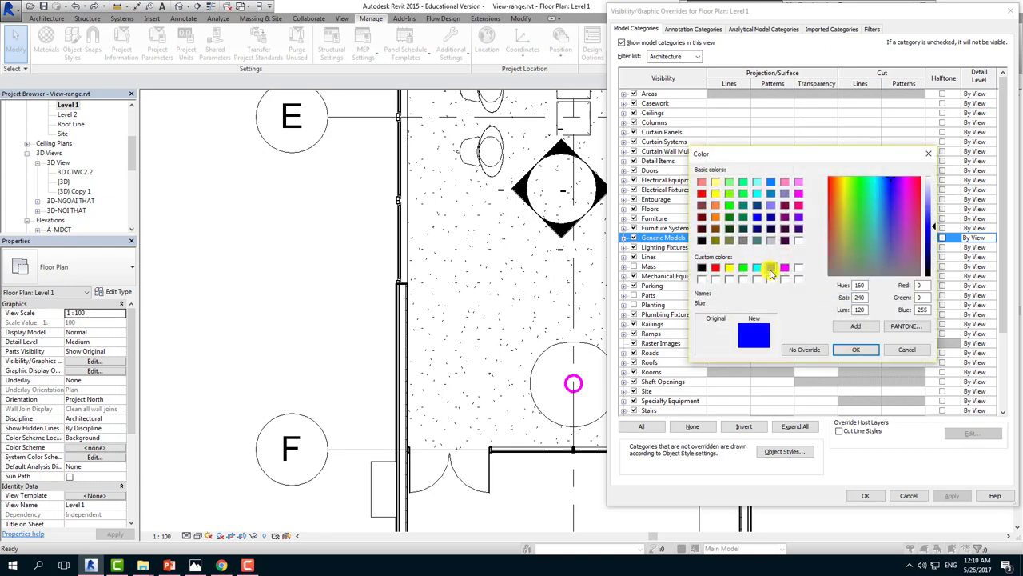
left_click(854, 354)
left_click(843, 272)
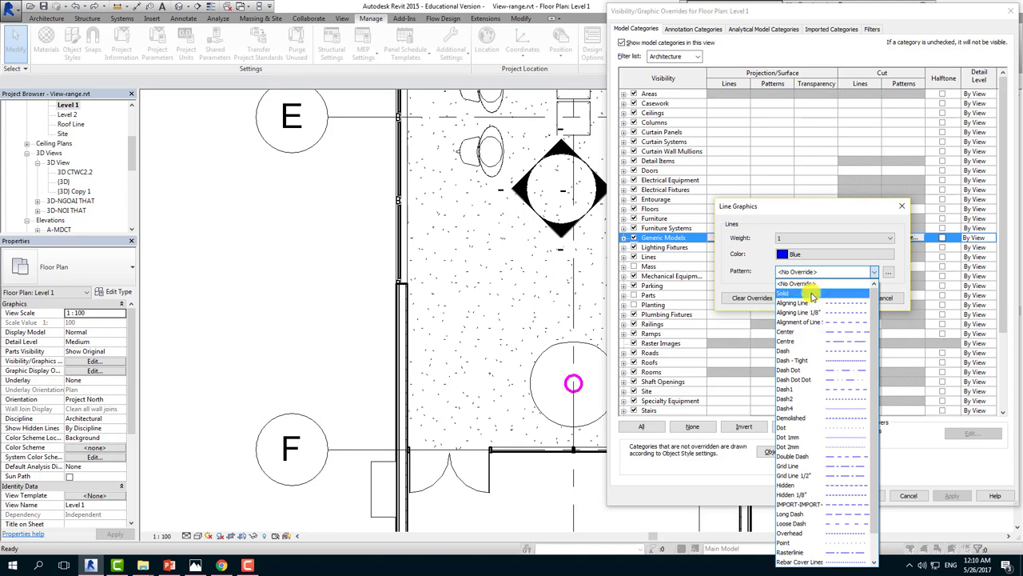
left_click(800, 294)
left_click(840, 297)
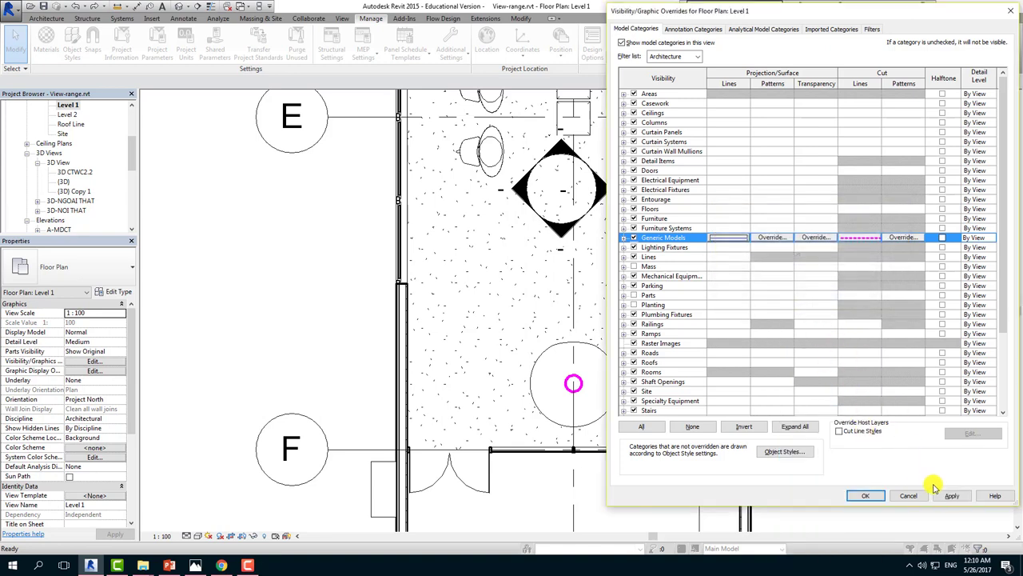
left_click(952, 498)
Close Visibility/Graphics and zoom around the fireplace on the Level 1 plan.
left_click(875, 493)
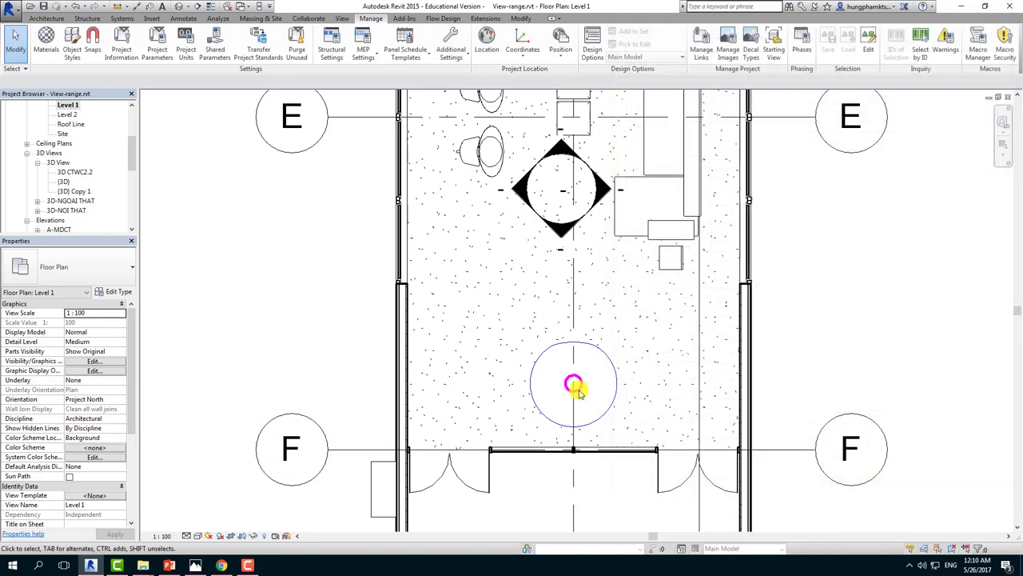
scroll(578, 386, "up", 3)
scroll(582, 377, "up", 3)
scroll(591, 351, "up", 3)
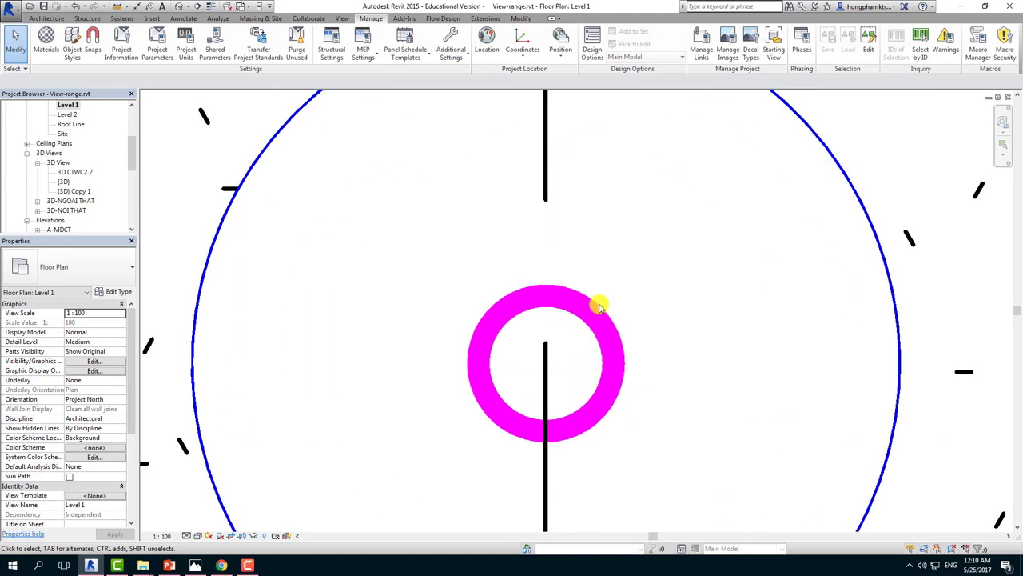
scroll(559, 304, "down", 3)
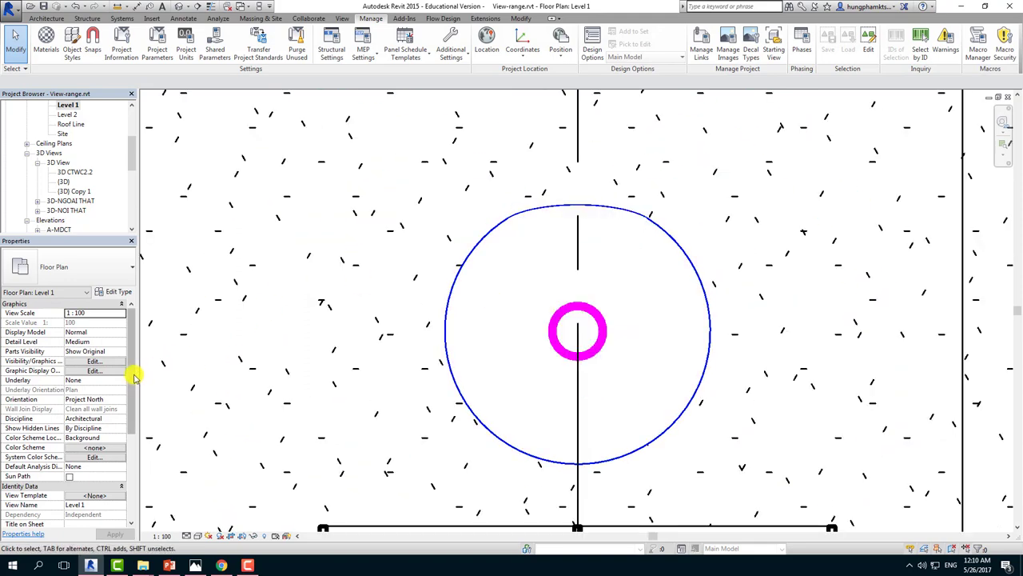
left_click_drag(133, 376, 133, 448)
Lower the Level 1 View Range cut plane offset from 1200 to 400.
left_click(94, 447)
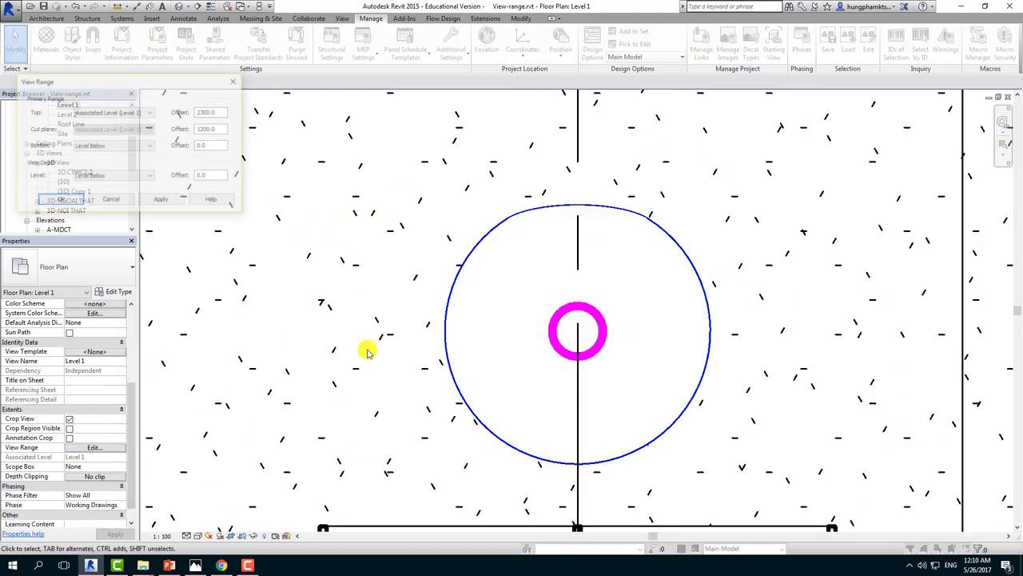
left_click_drag(227, 128, 143, 136)
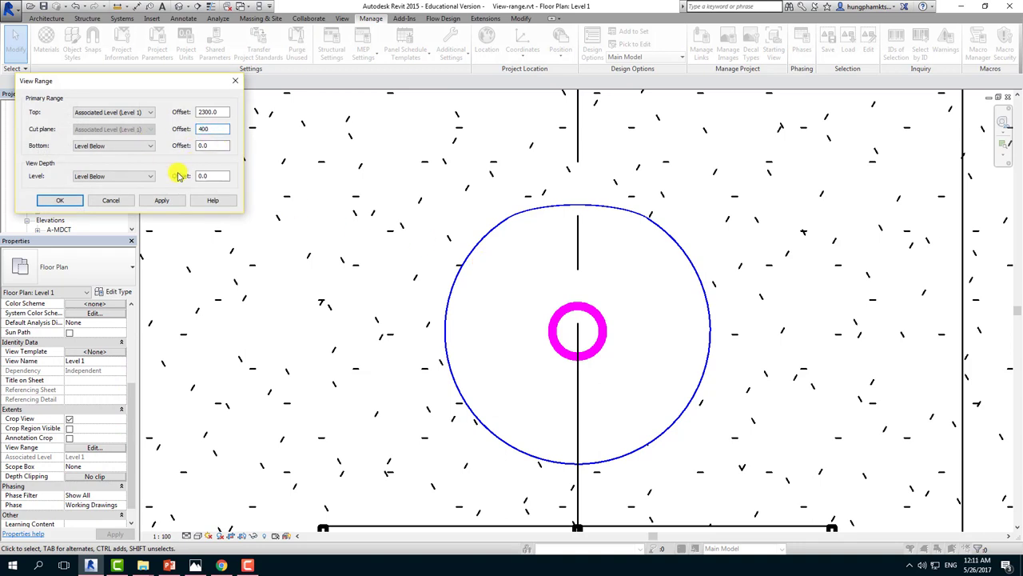
left_click(169, 200)
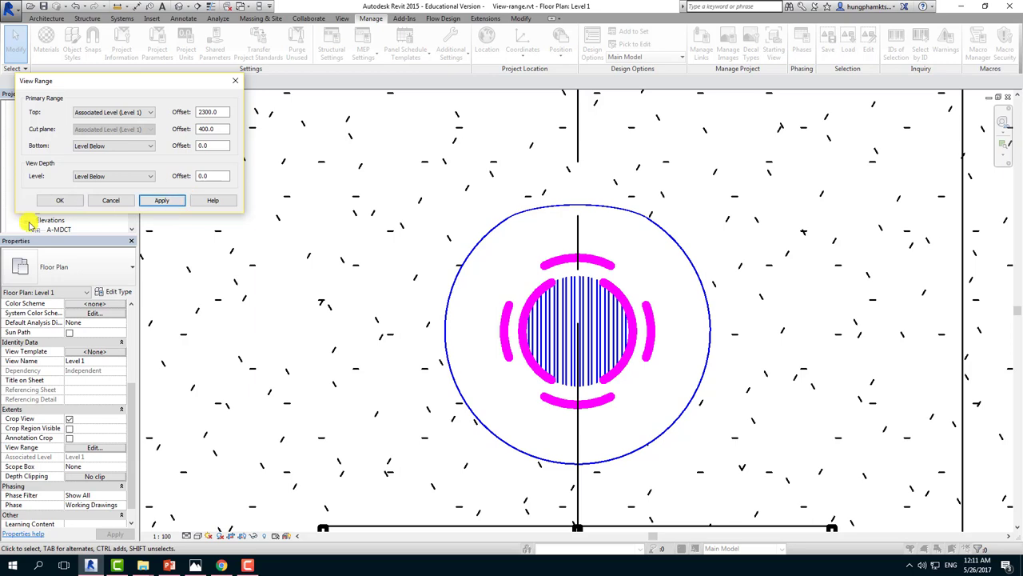
left_click(60, 200)
scroll(580, 352, "down", 5)
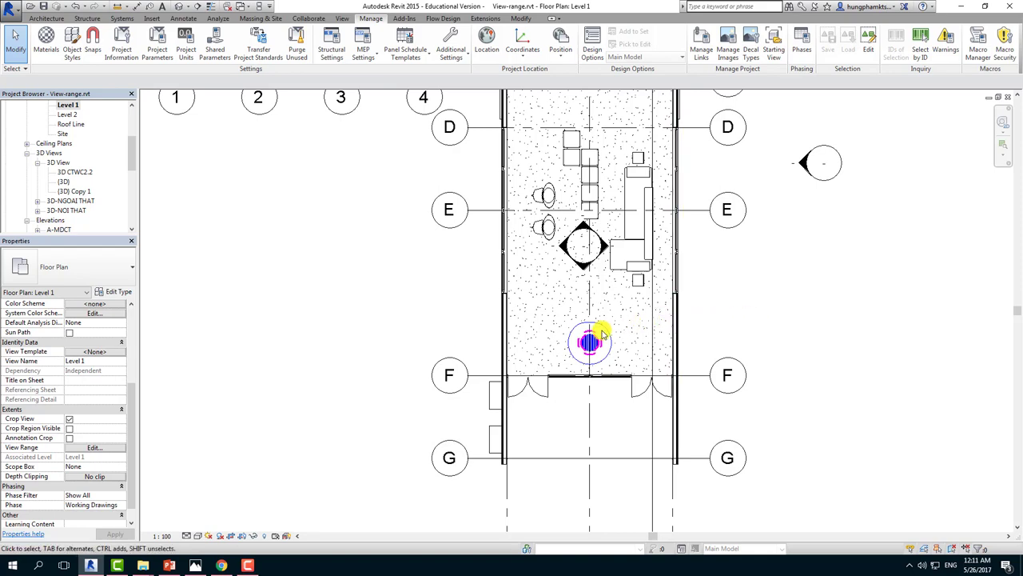
scroll(589, 340, "up", 2)
scroll(589, 336, "up", 2)
scroll(589, 334, "up", 2)
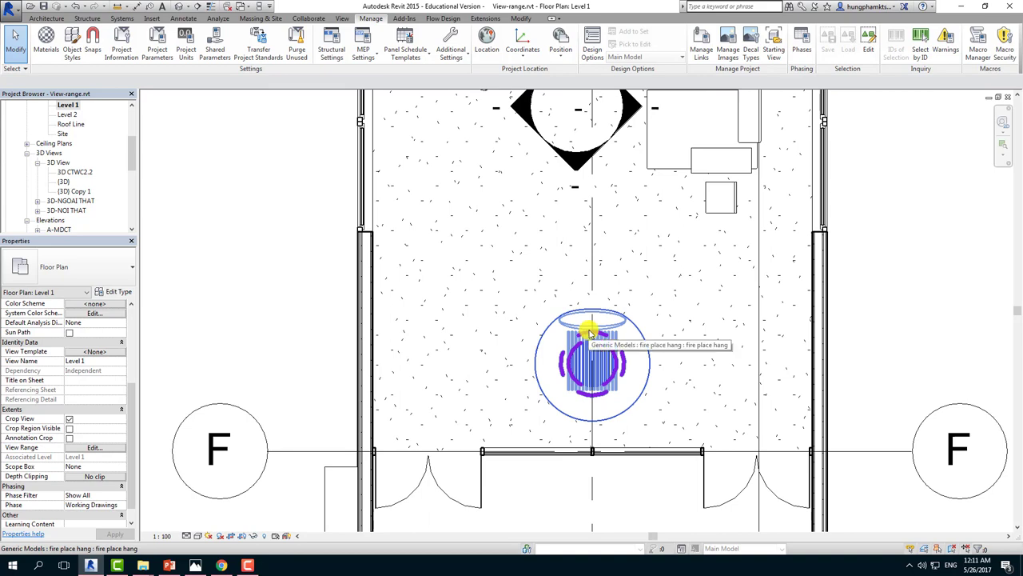
left_click(73, 41)
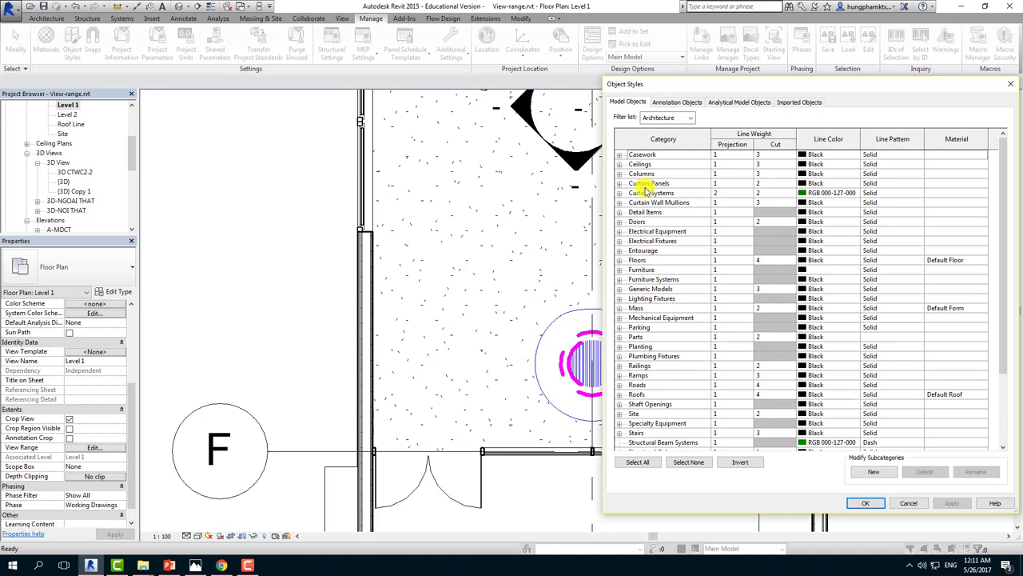
left_click(654, 212)
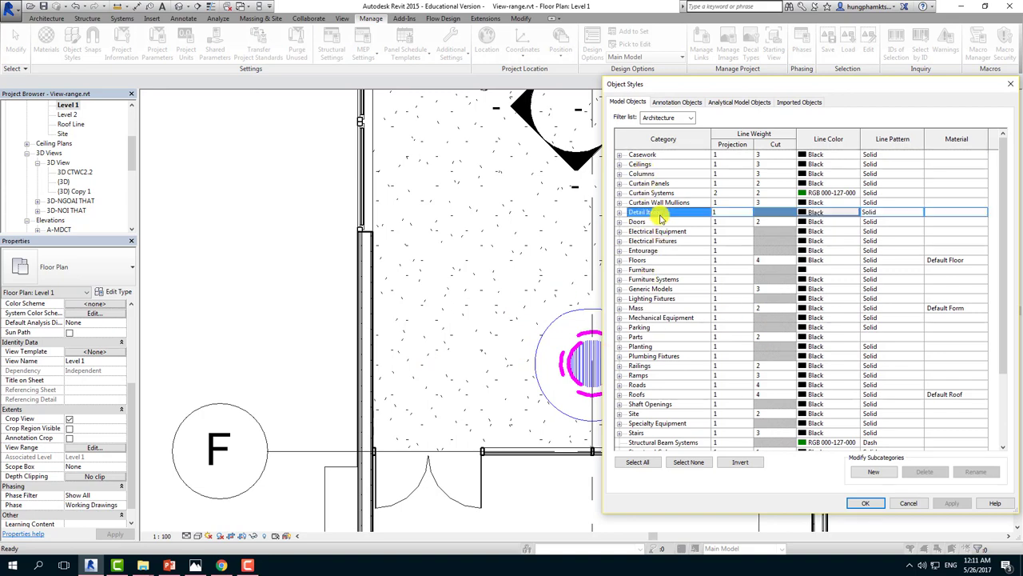
left_click(660, 271)
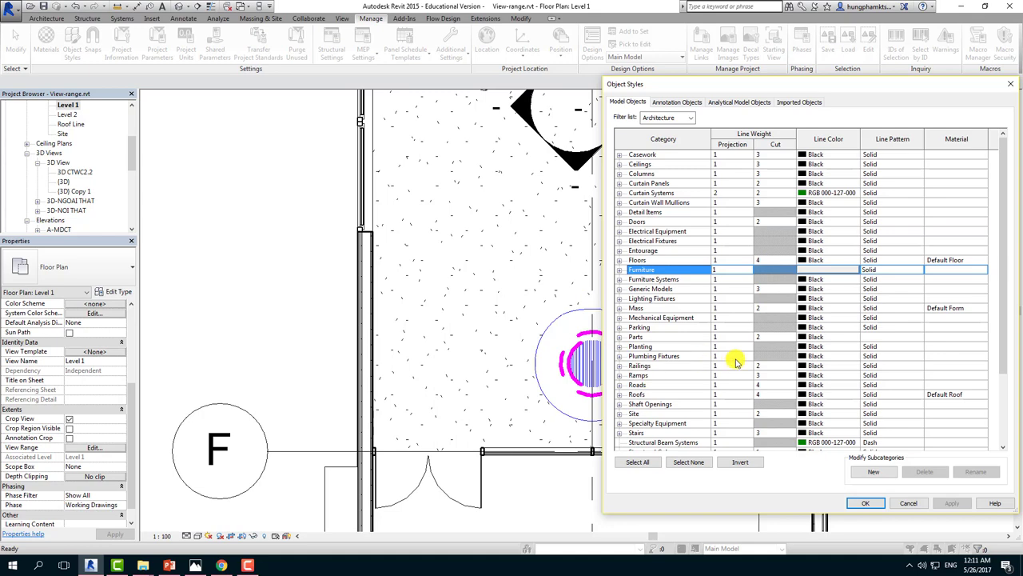
left_click(867, 502)
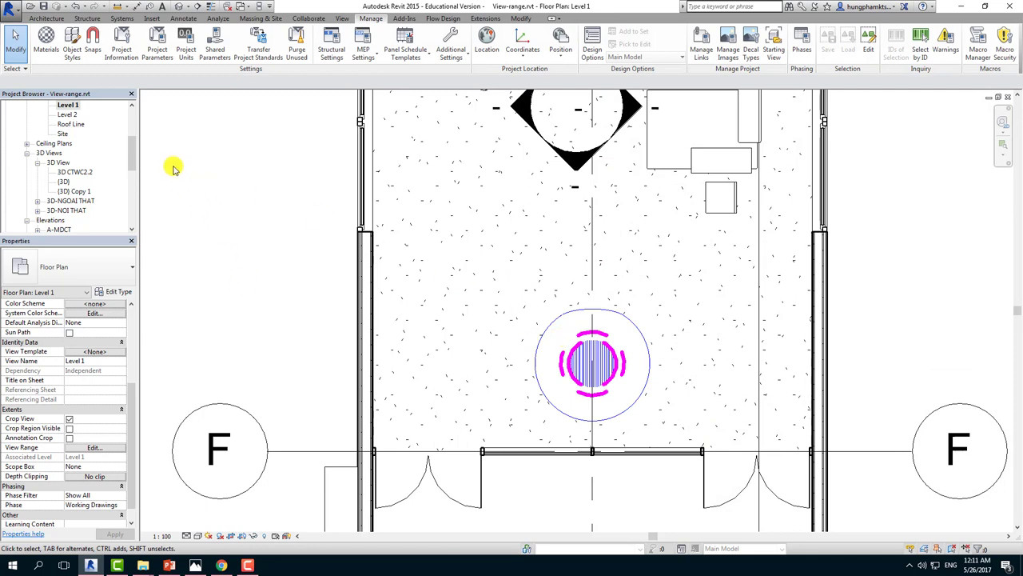
key("v")
key("g")
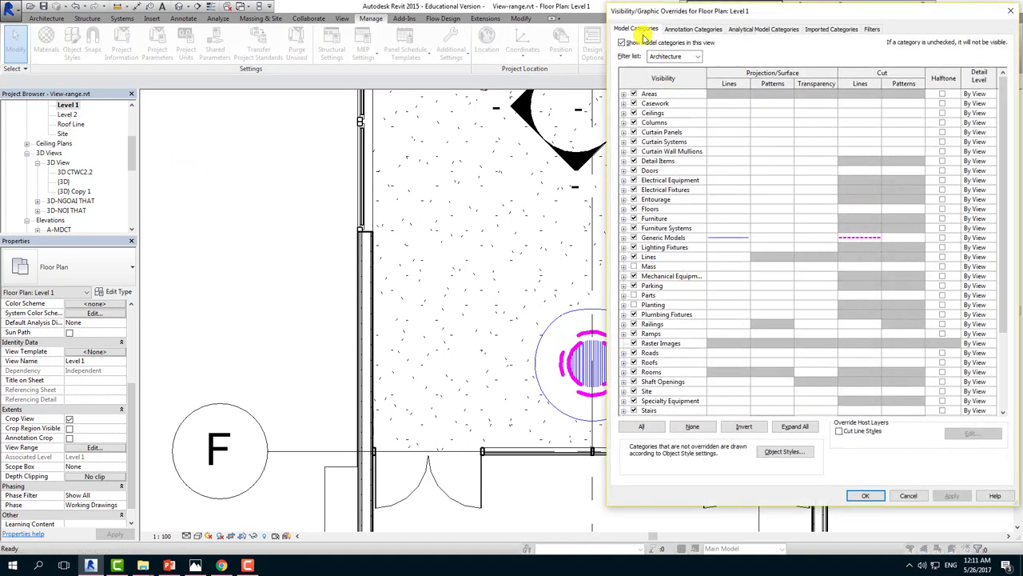
left_click(634, 29)
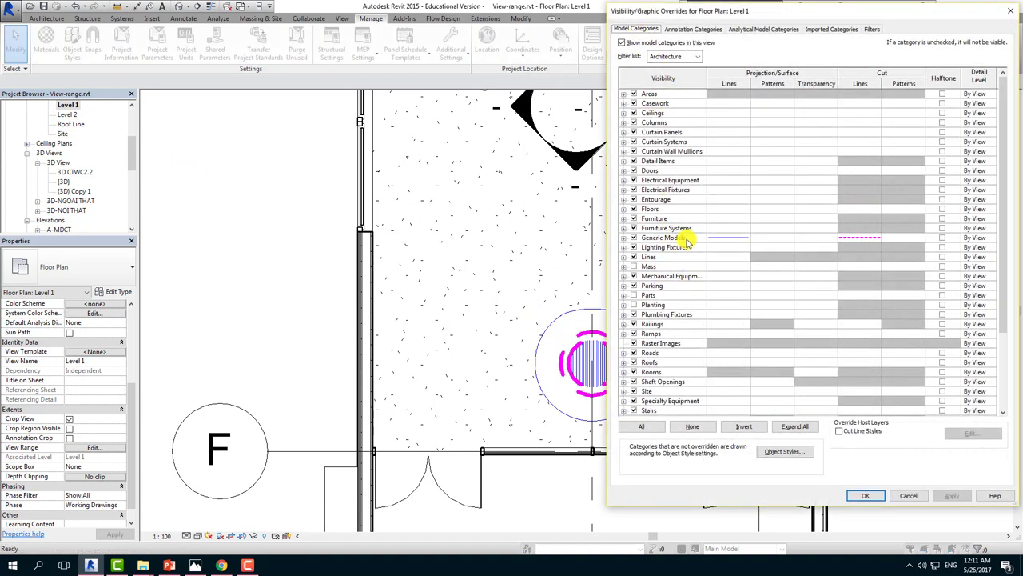
left_click(918, 497)
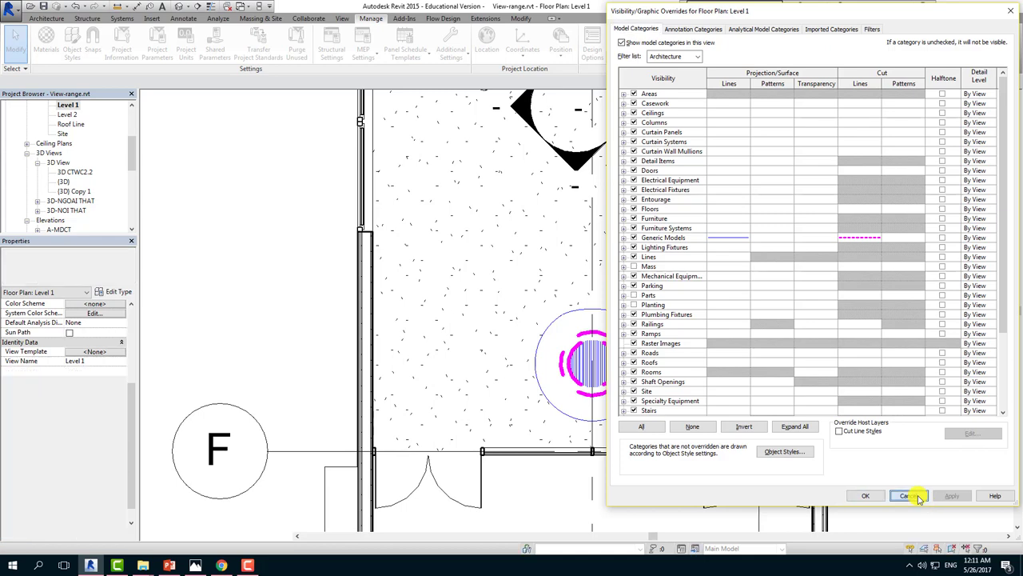
scroll(600, 338, "down", 1)
scroll(608, 333, "down", 3)
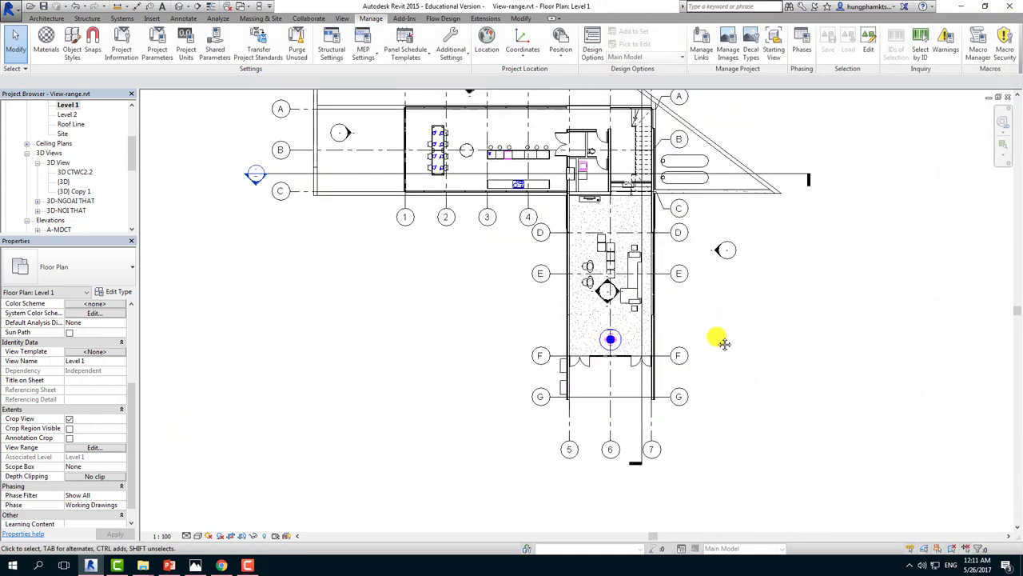
middle_click_drag(724, 344, 720, 386)
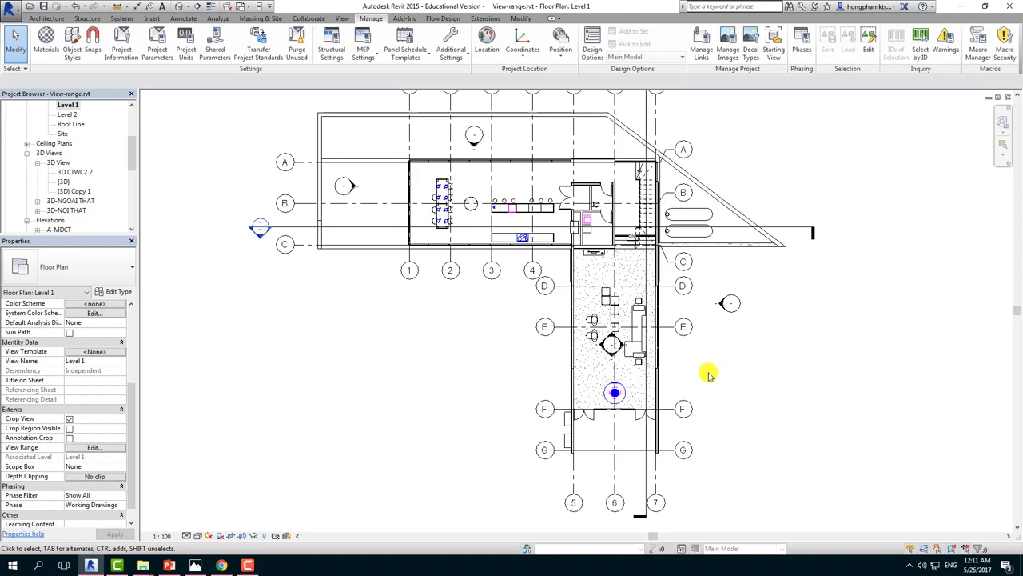
scroll(679, 375, "up", 1)
middle_click_drag(674, 349, 722, 421)
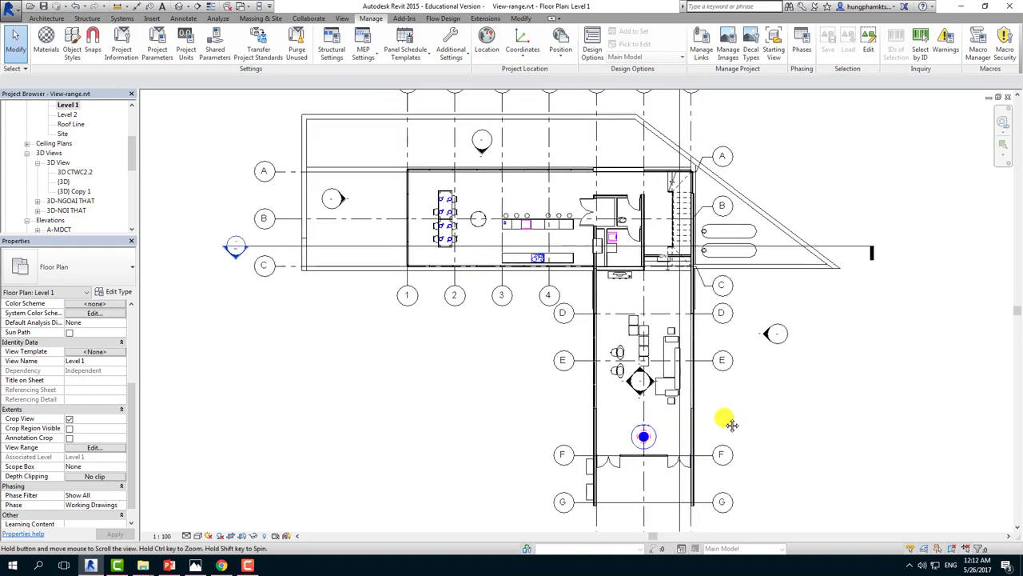
scroll(524, 236, "up", 2)
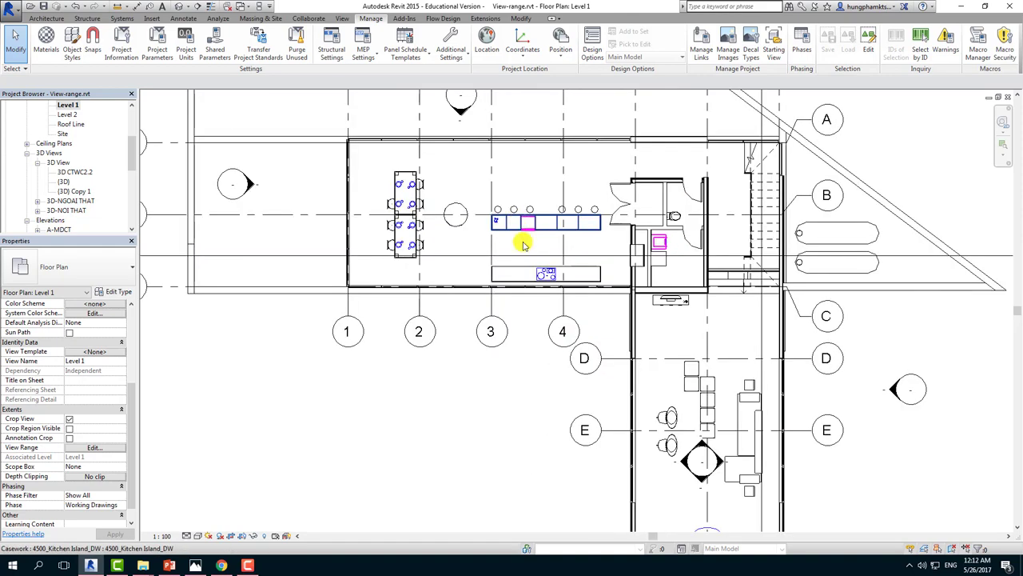
scroll(410, 247, "up", 3)
scroll(399, 245, "up", 2)
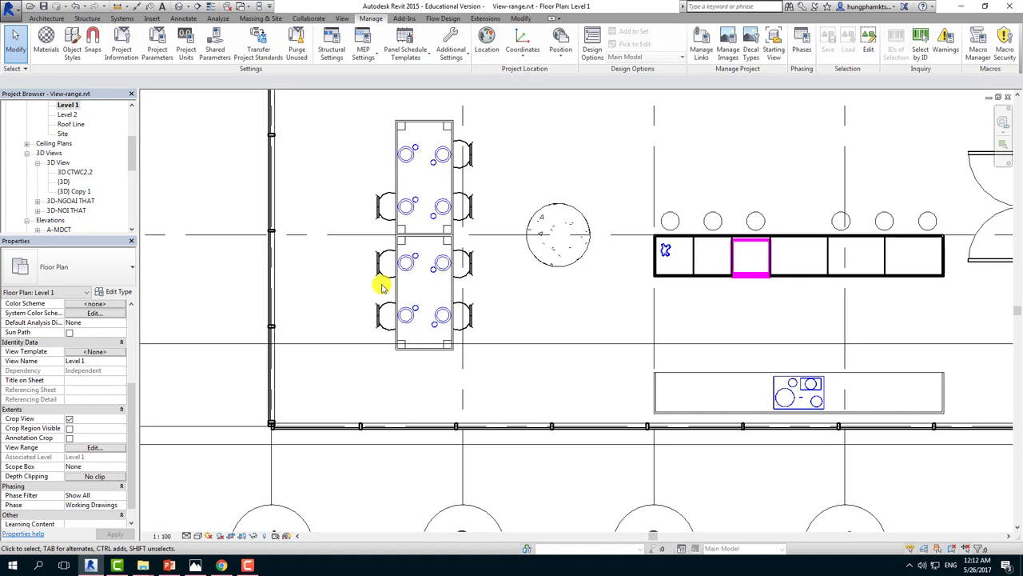
left_click(195, 565)
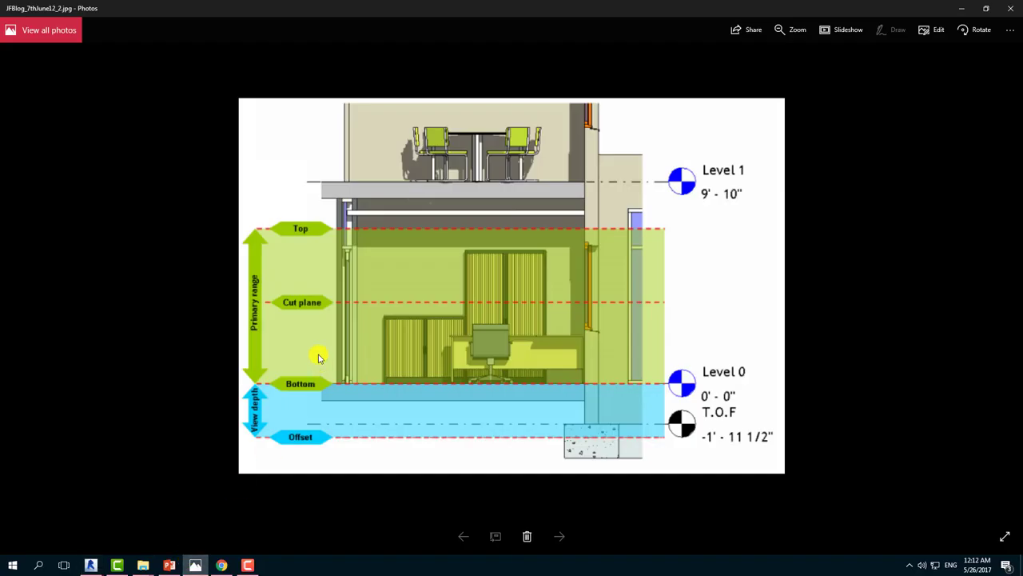
Return to the Revit Level 1 floor plan with the dining table and kitchen counter.
left_click(91, 565)
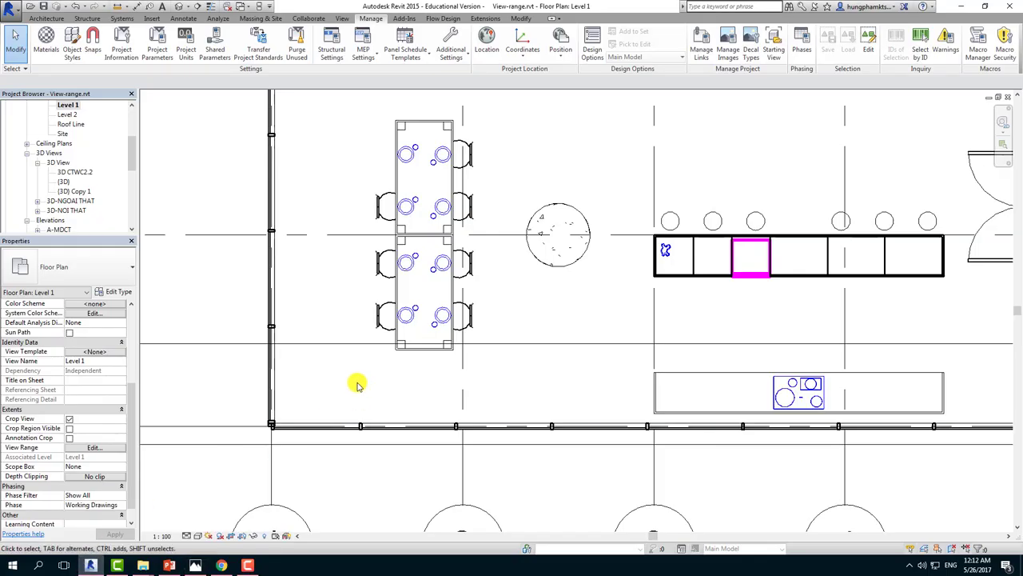